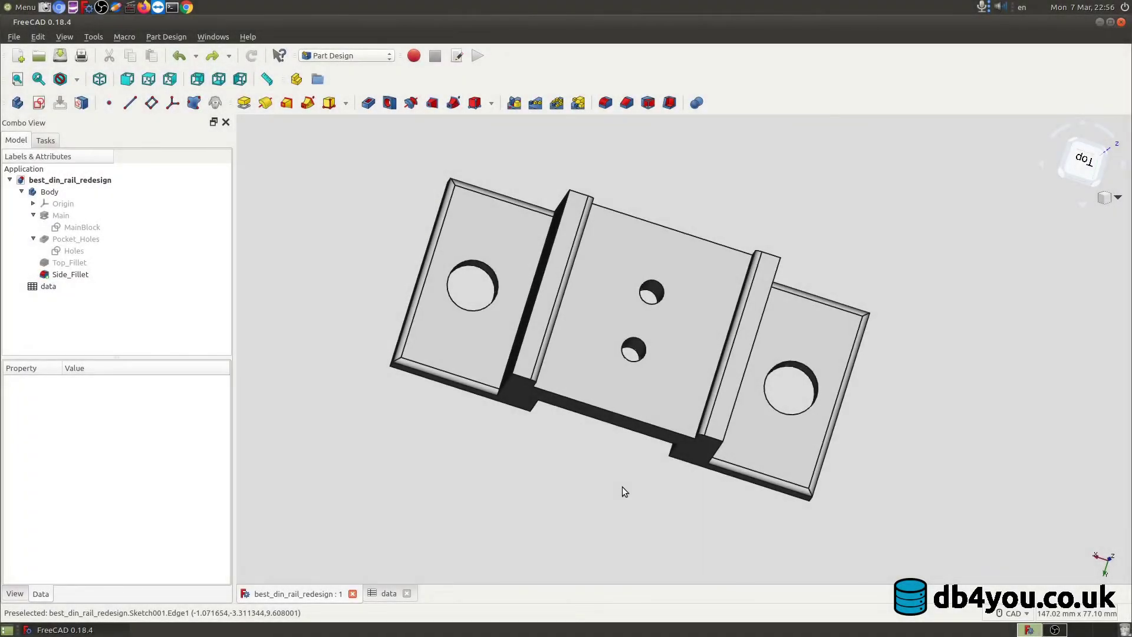
- Pan the 3D view to shift the DIN rail holder down and to the left
middle_drag(593, 451, 538, 487)
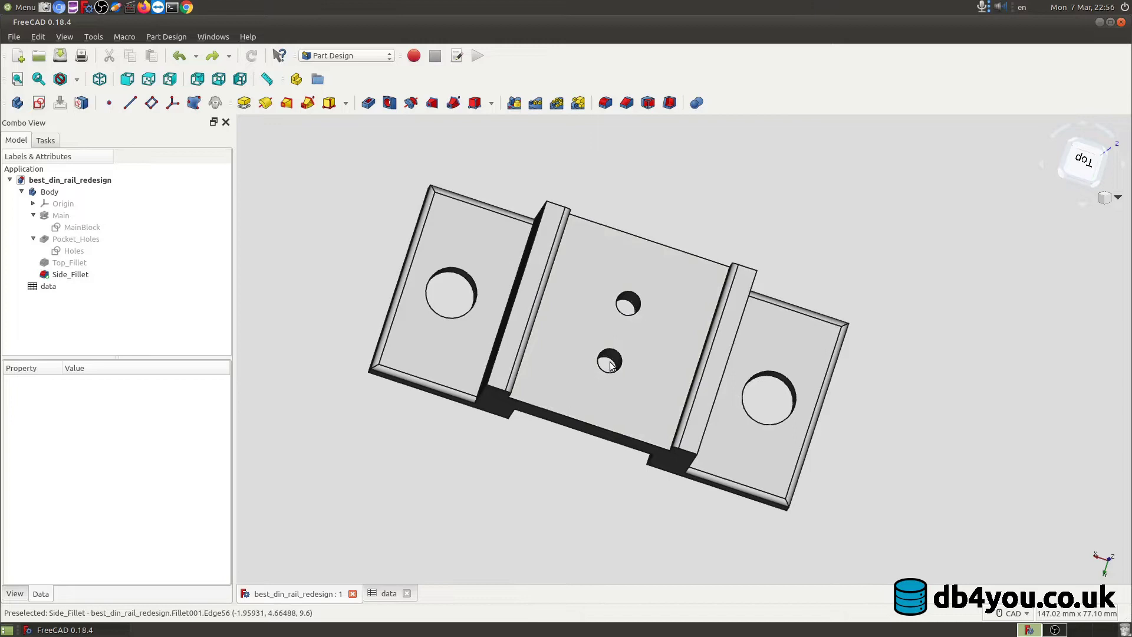
- Open the data spreadsheet and review the circle_top and circle_sides entries against the model
double_click(42, 288)
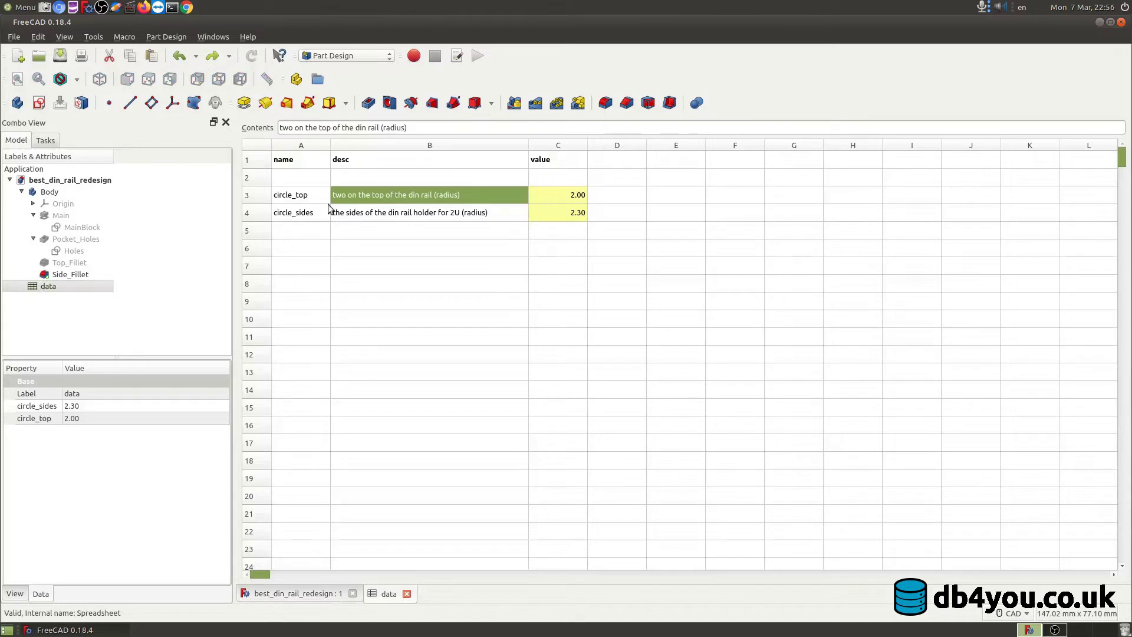
click(310, 198)
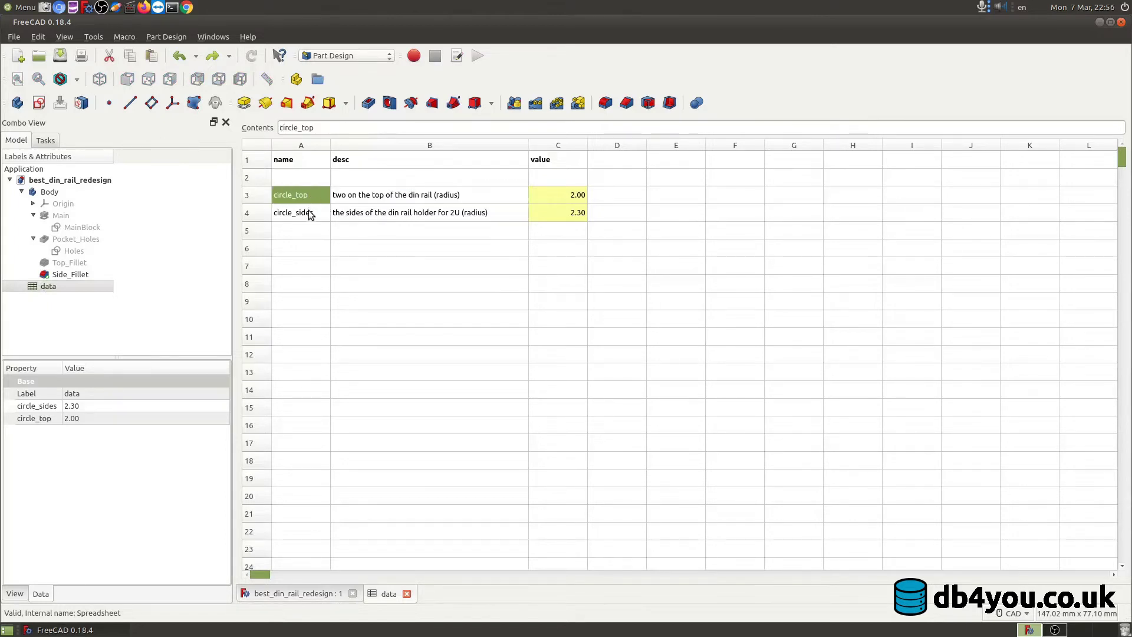
click(313, 216)
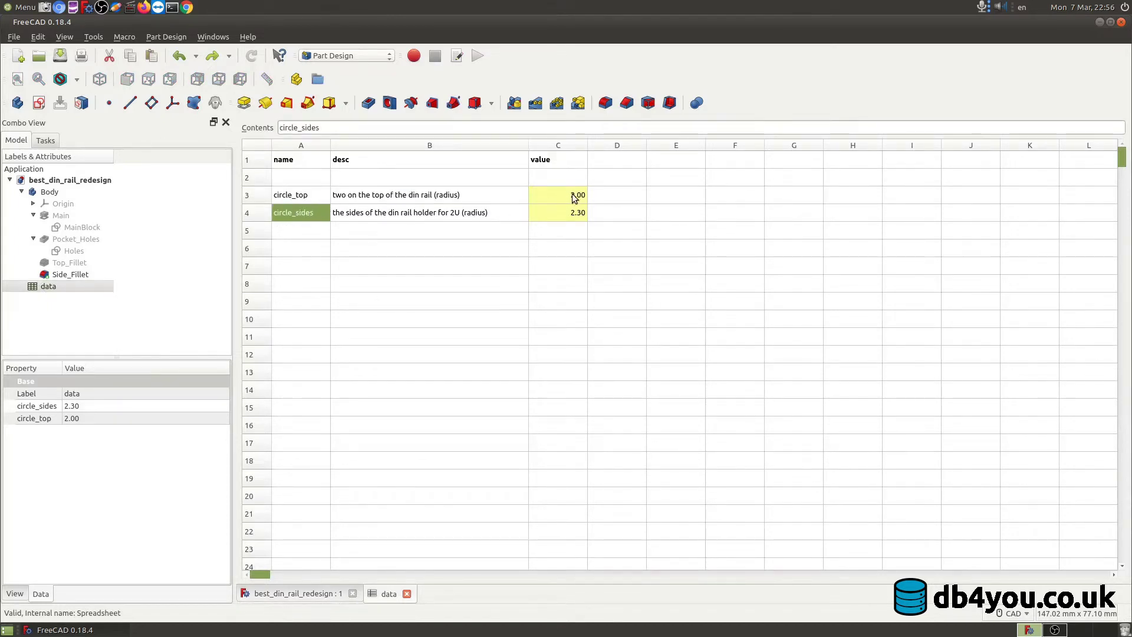
click(298, 594)
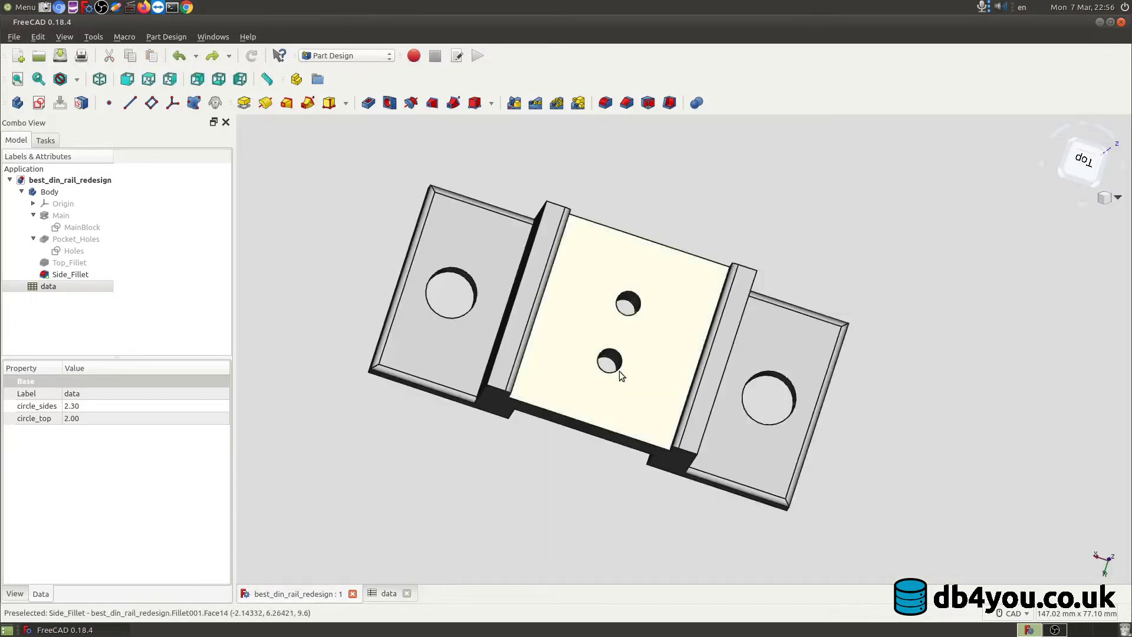
scroll(648, 342, up, 3)
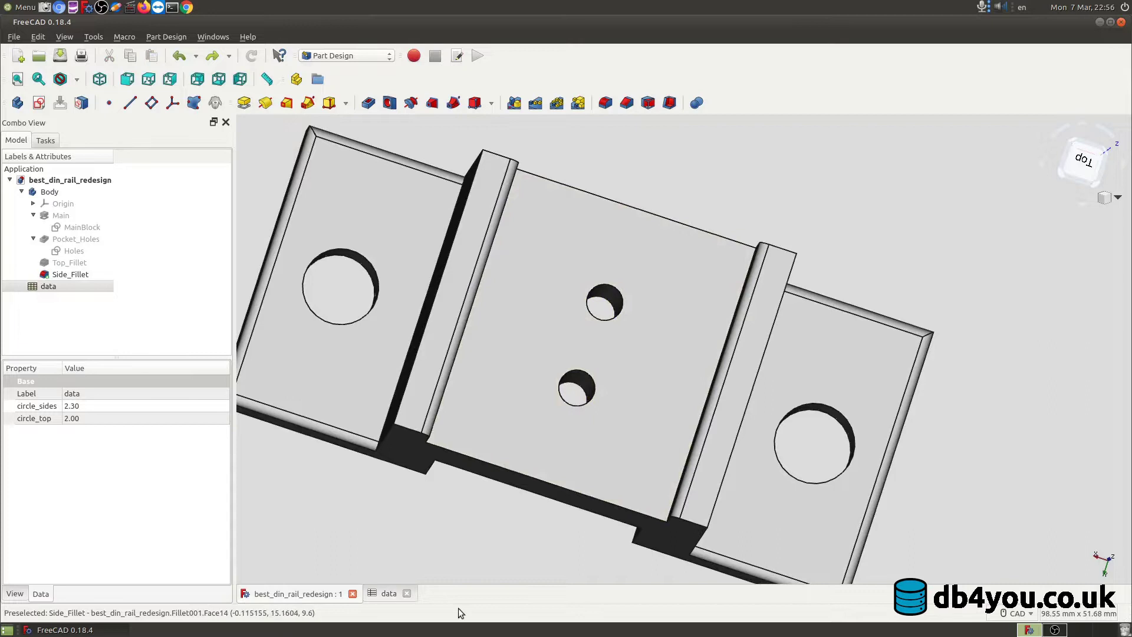
click(389, 594)
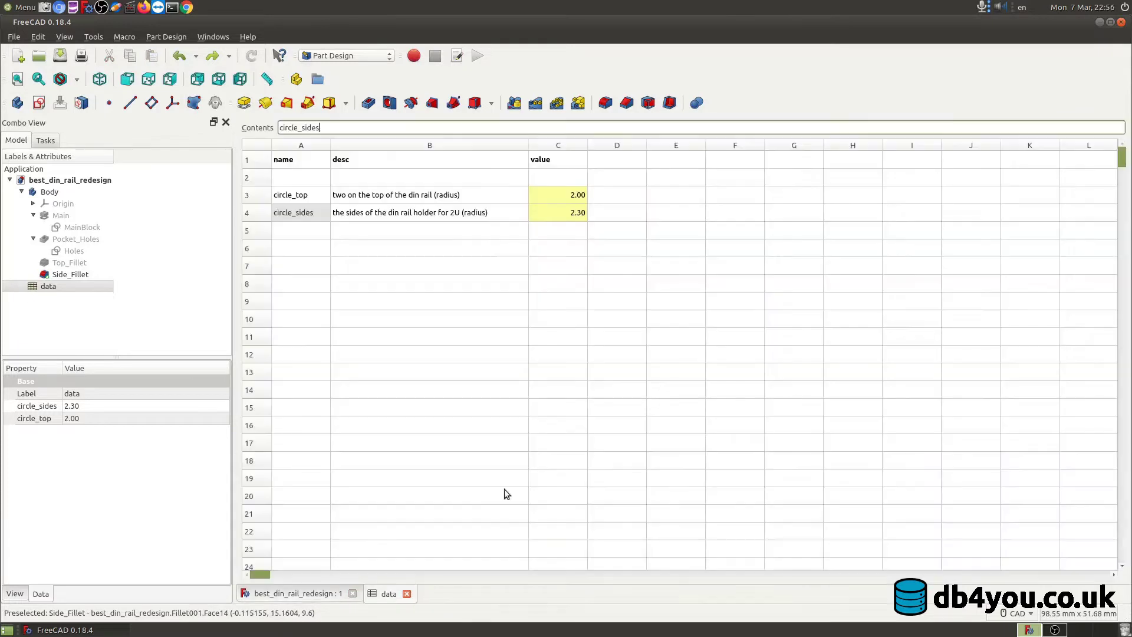
- Set circle_top in C3 to 1 and view the smaller centre holes in the model
double_click(561, 196)
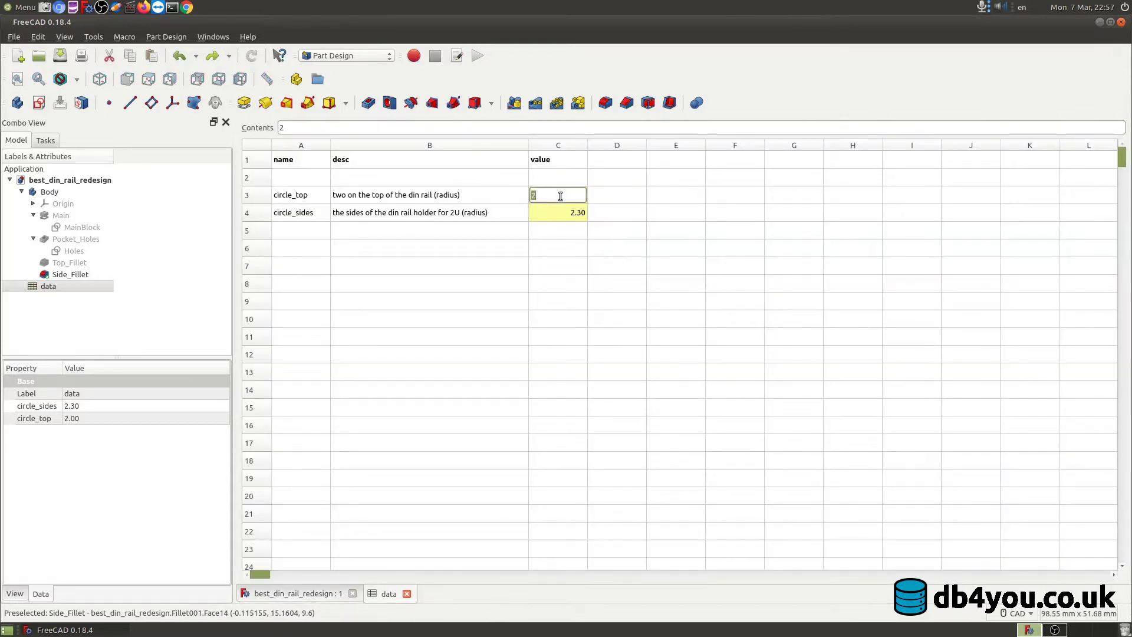
text(1)
key(Return)
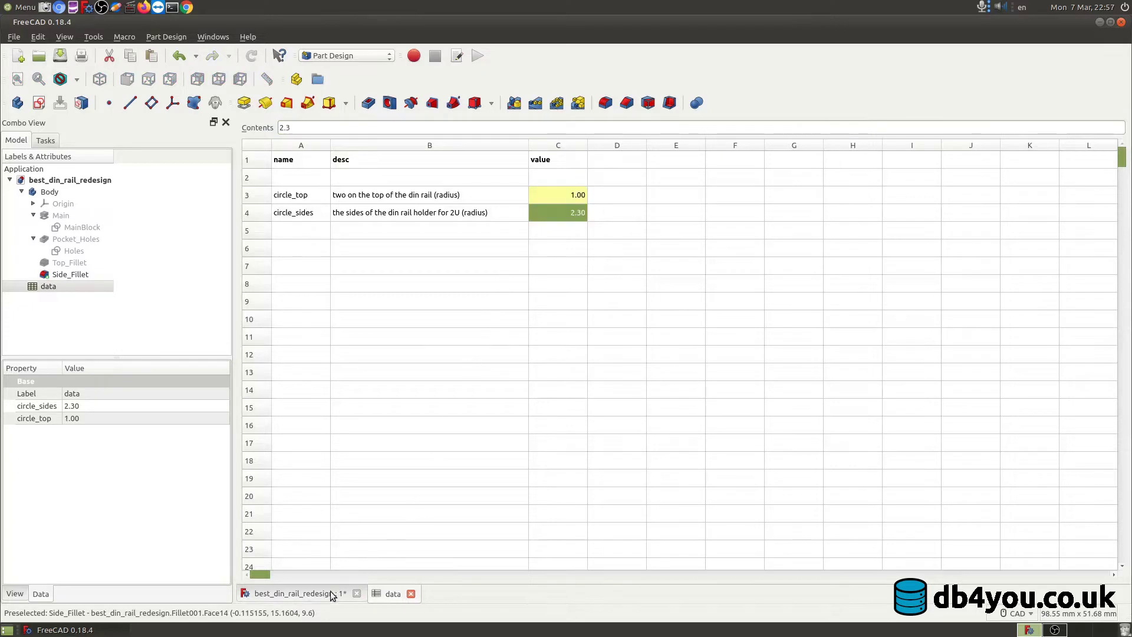
click(331, 592)
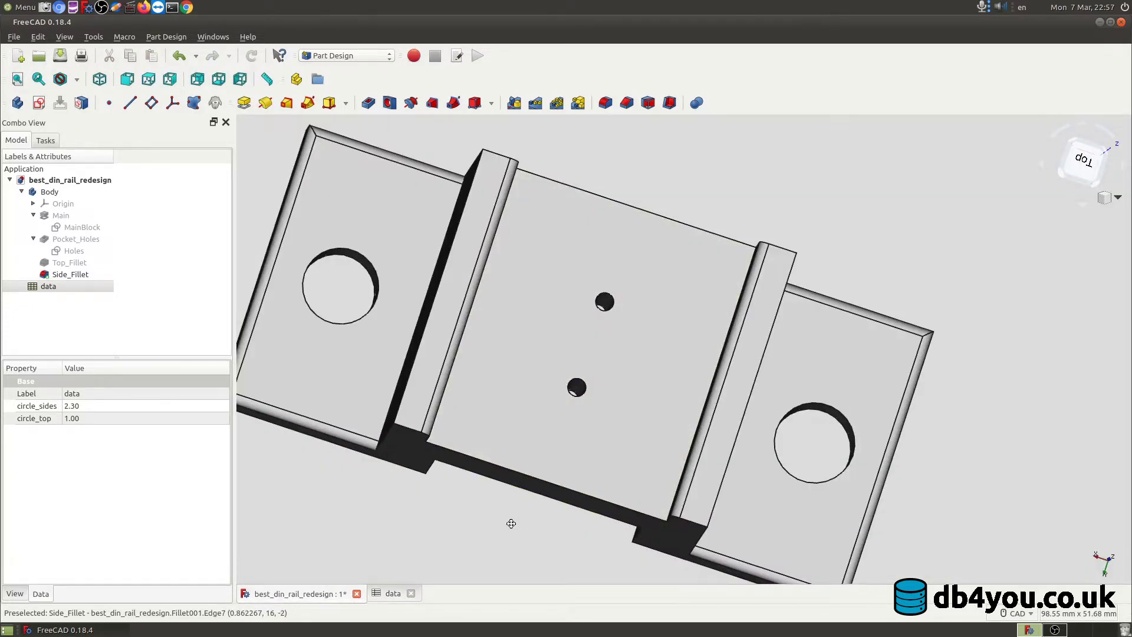
middle_drag(510, 524, 520, 528)
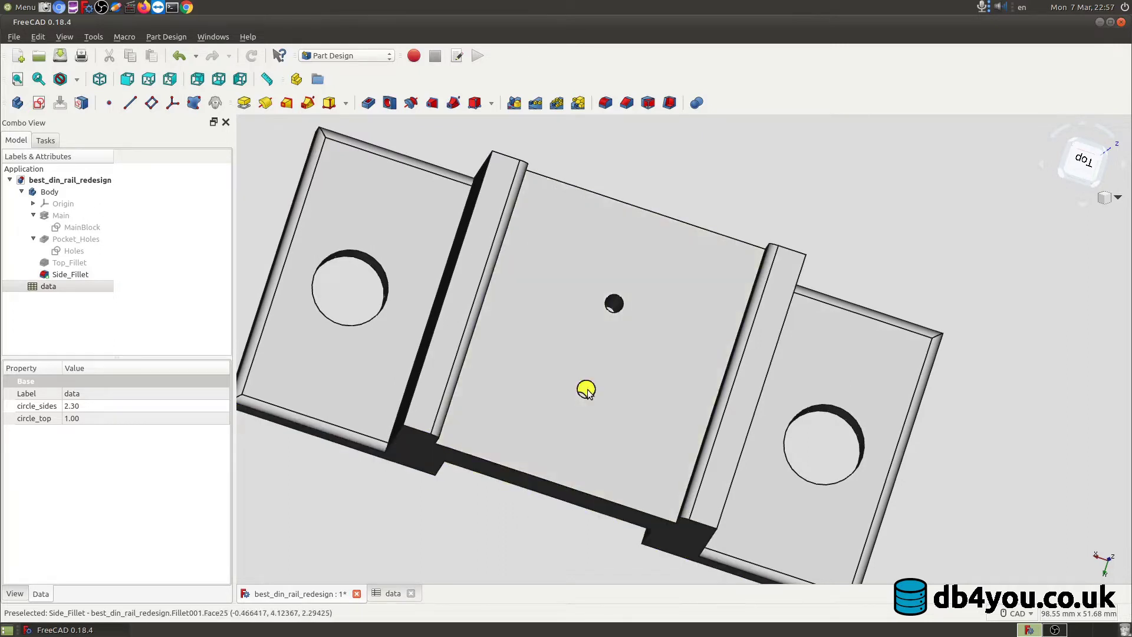
- Change circle_top in C3 to 2.6
click(390, 595)
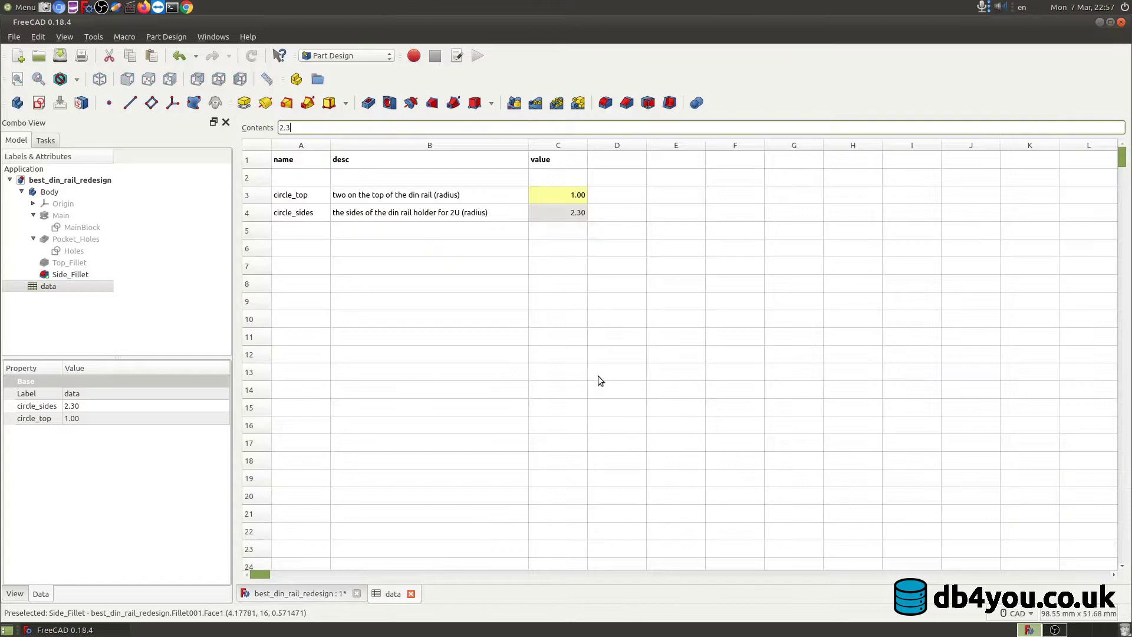
double_click(573, 195)
text(23)
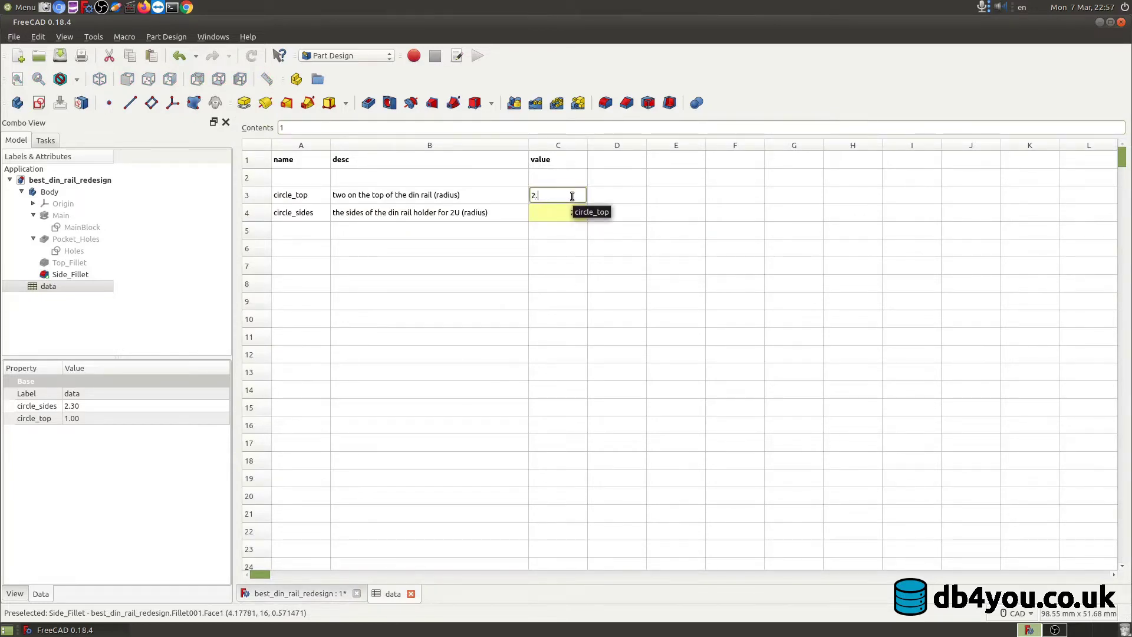
key(Return)
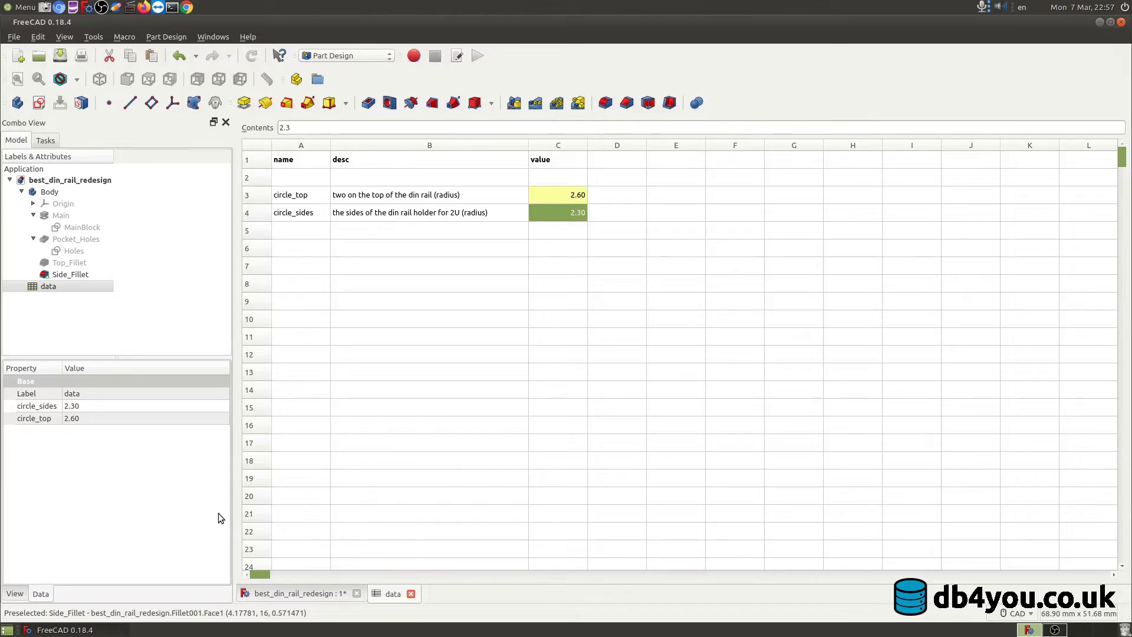
- Open the Holes sketch for editing from the Model tree
click(310, 595)
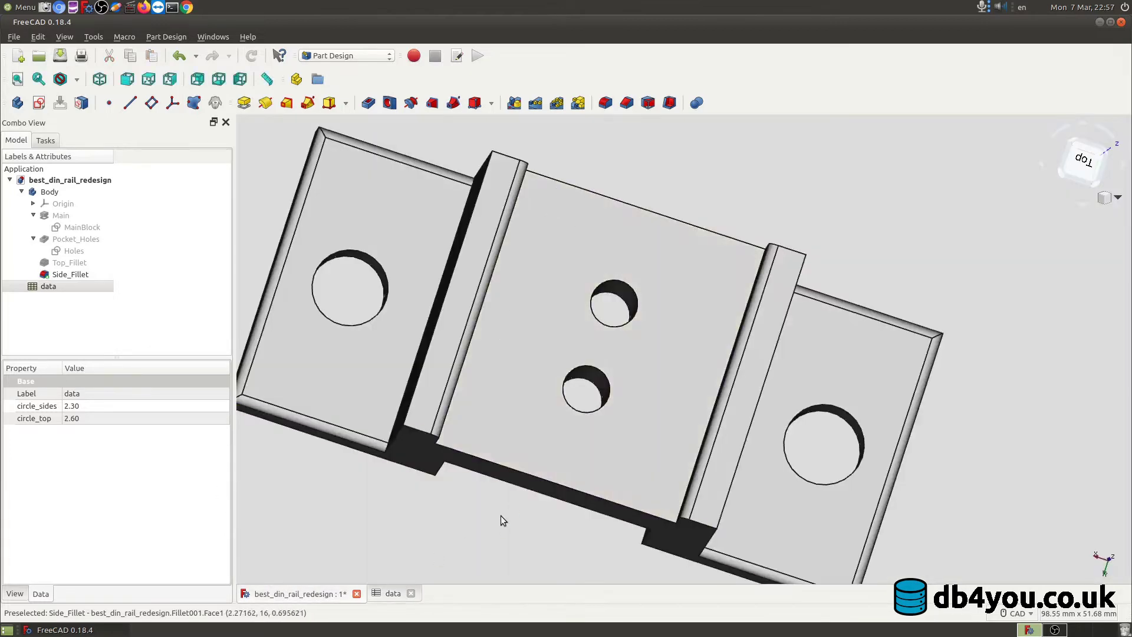
scroll(513, 466, up, 2)
scroll(515, 419, down, 2)
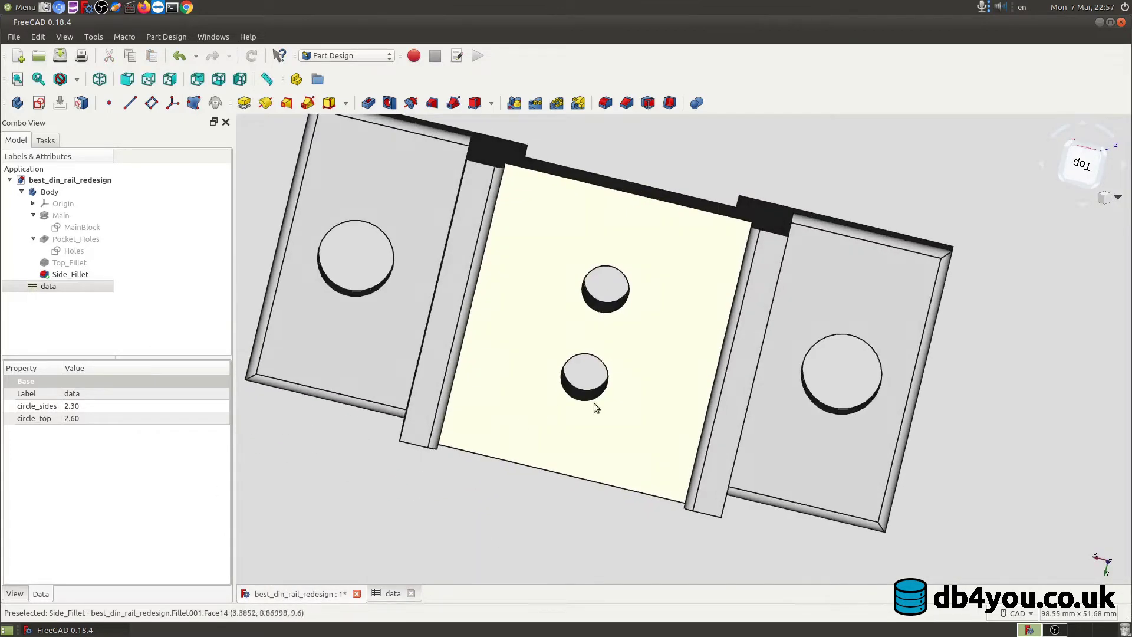
scroll(684, 372, up, 1)
middle_drag(654, 250, 642, 322)
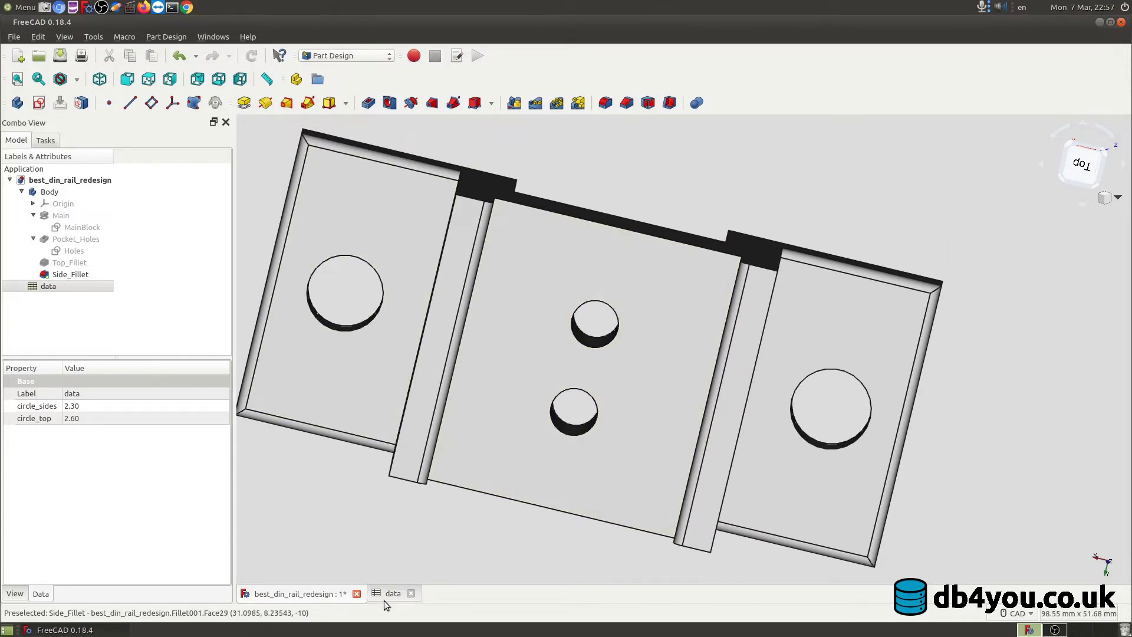
double_click(74, 251)
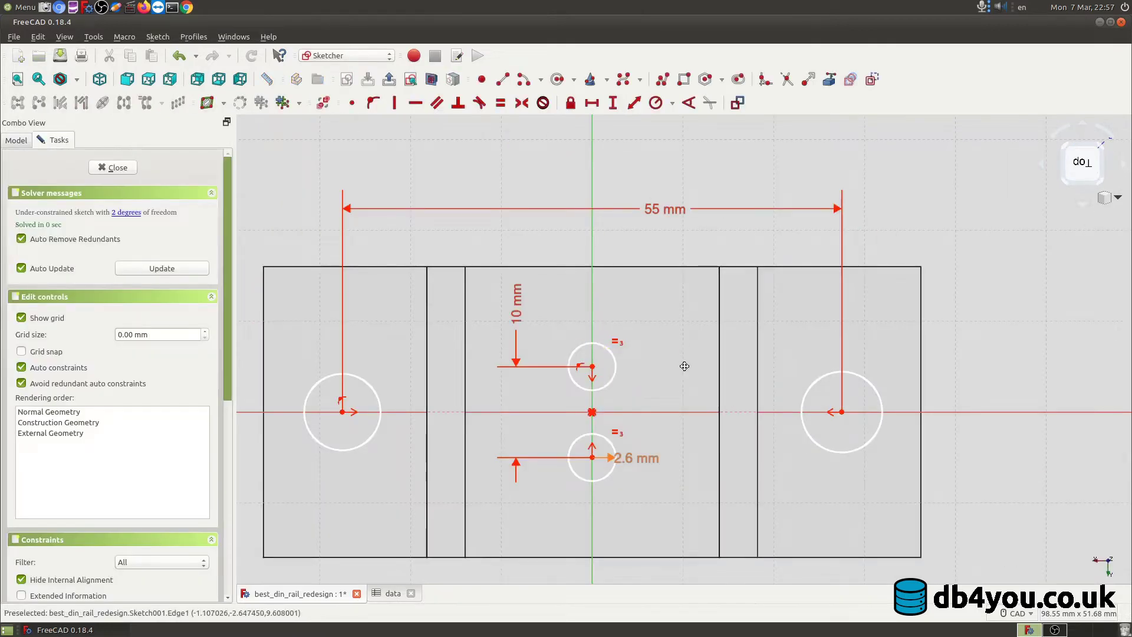
middle_drag(684, 366, 684, 320)
scroll(684, 320, up, 2)
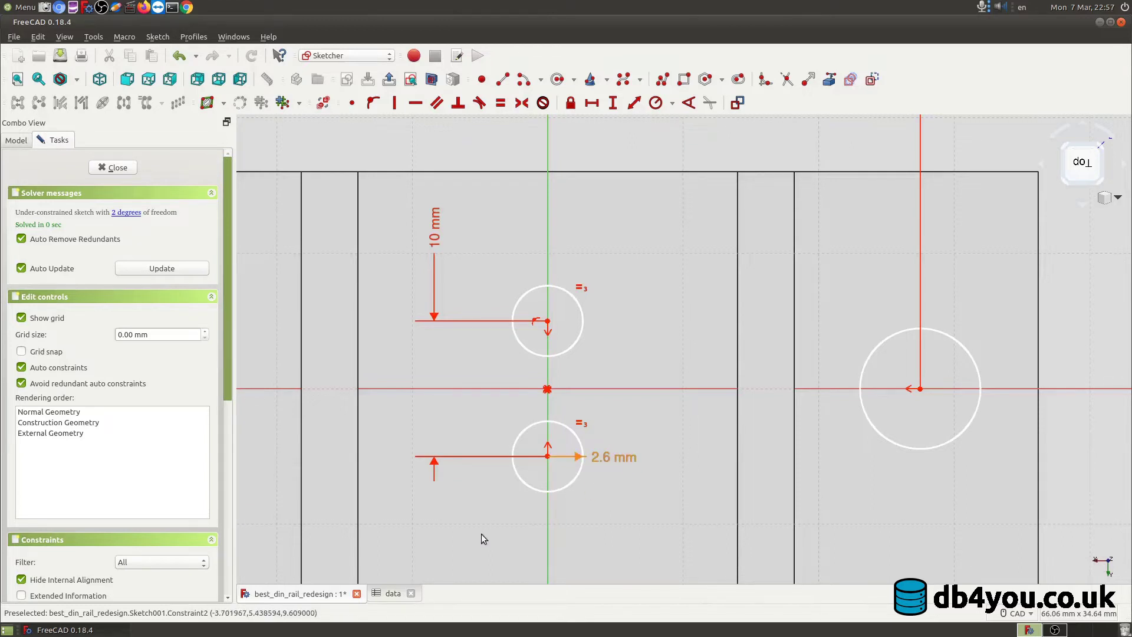
- Check the circle_top value in C3 on the data sheet, then go back to the sketch
click(394, 593)
click(543, 198)
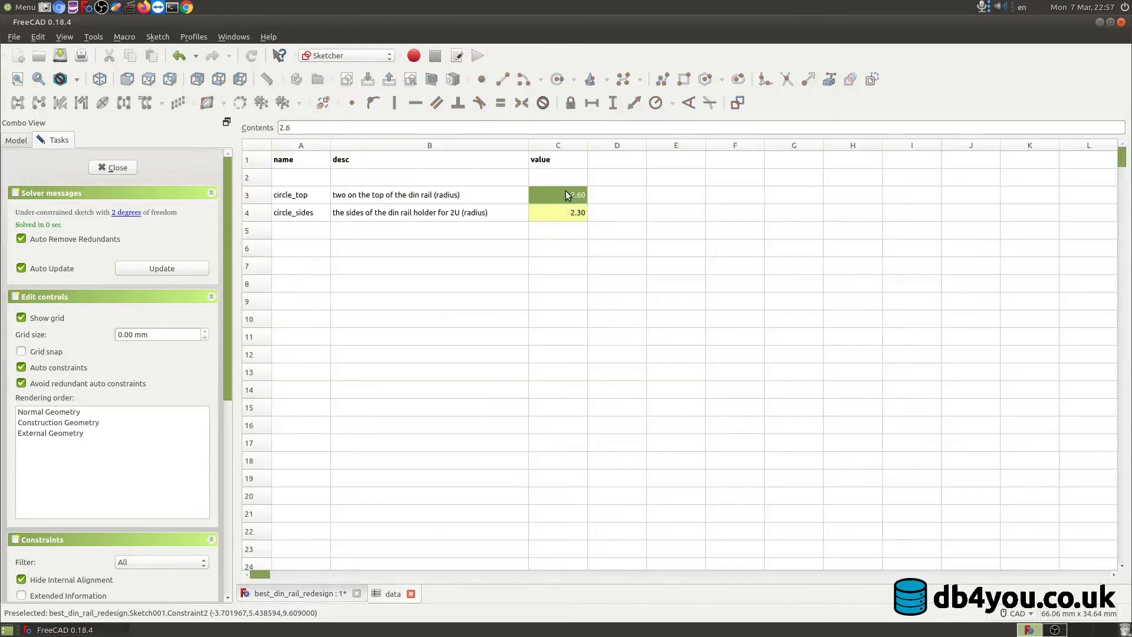
click(311, 596)
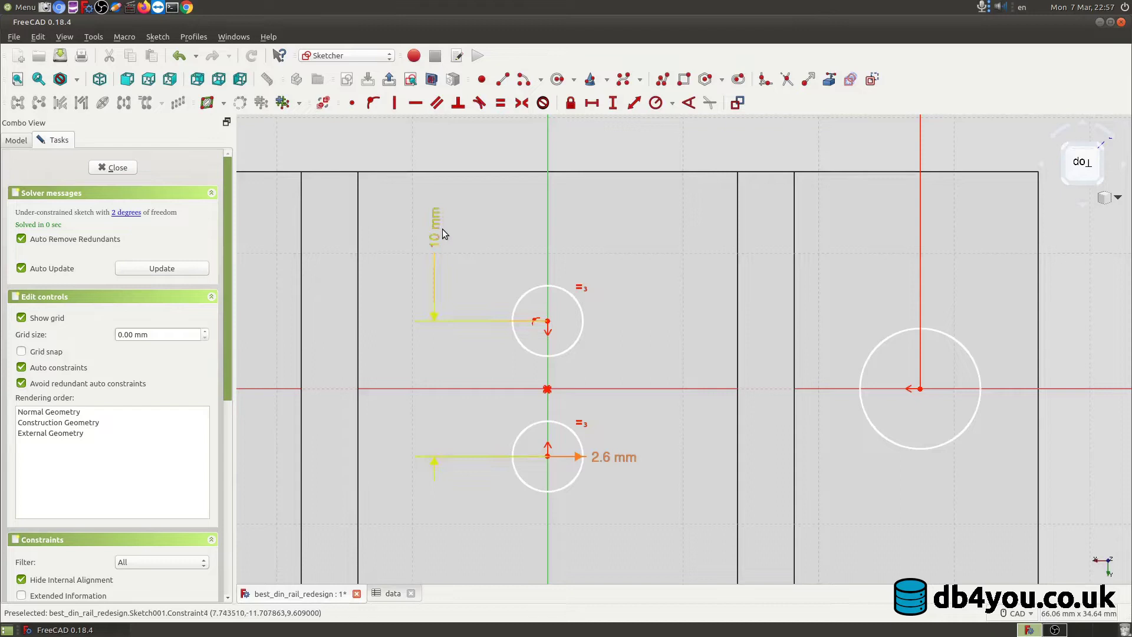
- Add row 6 to the data sheet: circle_top_d, 'distance between top holes', value 14
click(394, 594)
click(299, 244)
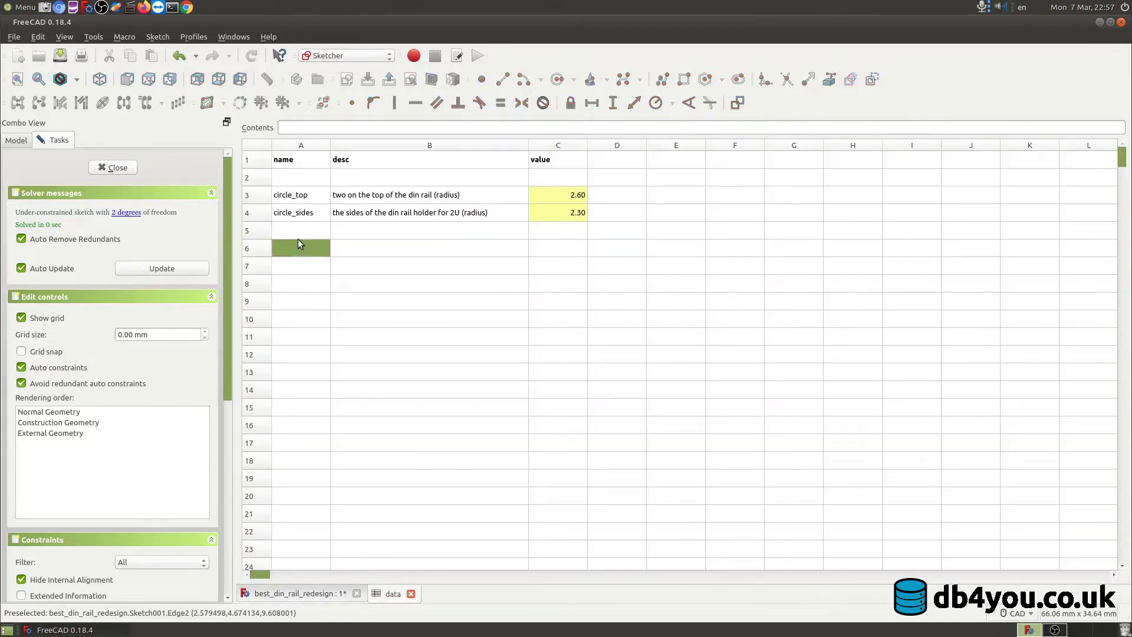
text(cir)
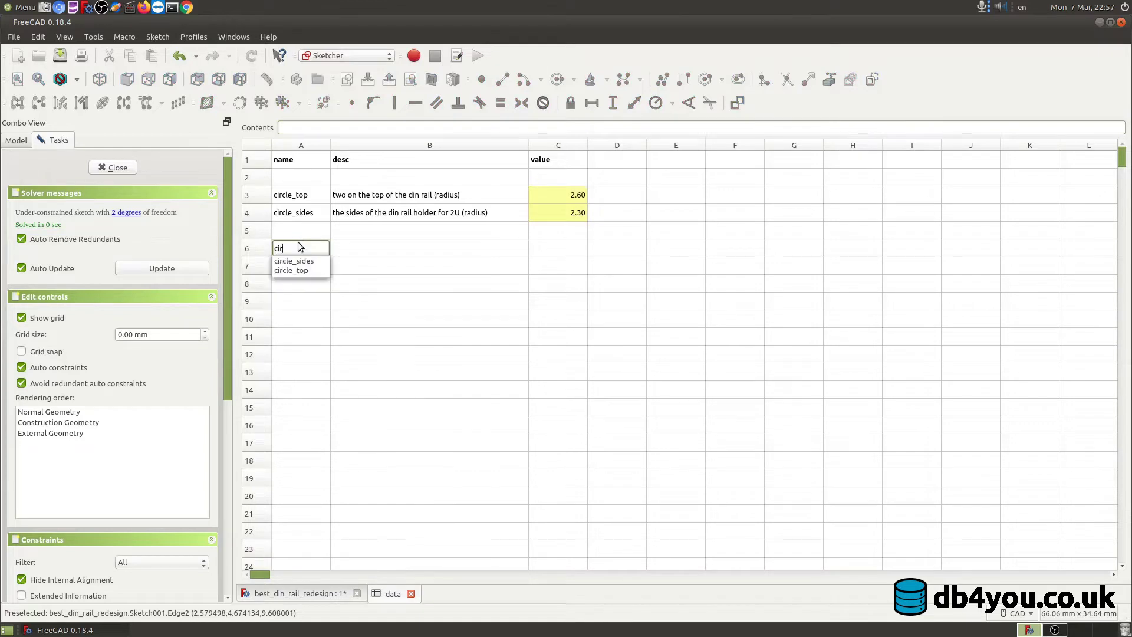
text(cle_t)
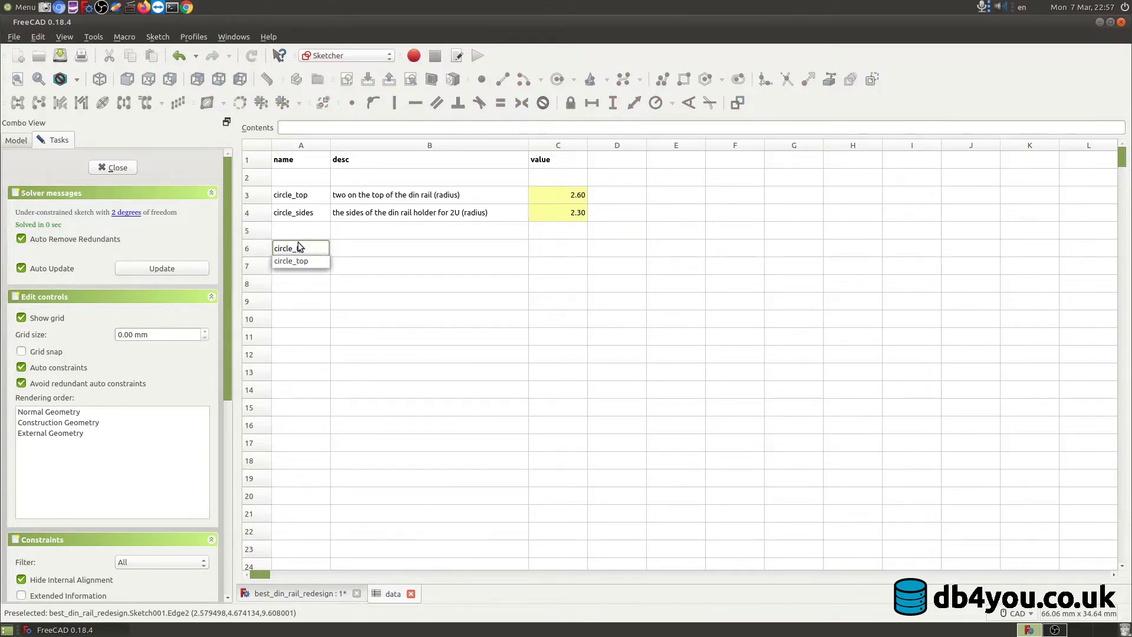
text(op_d)
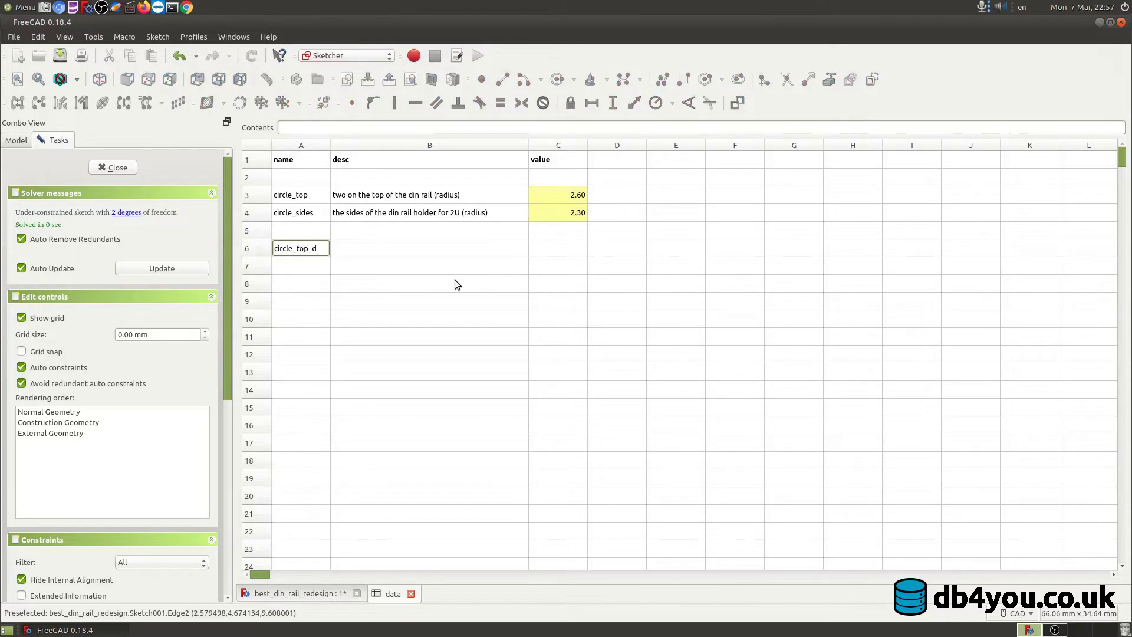
double_click(458, 245)
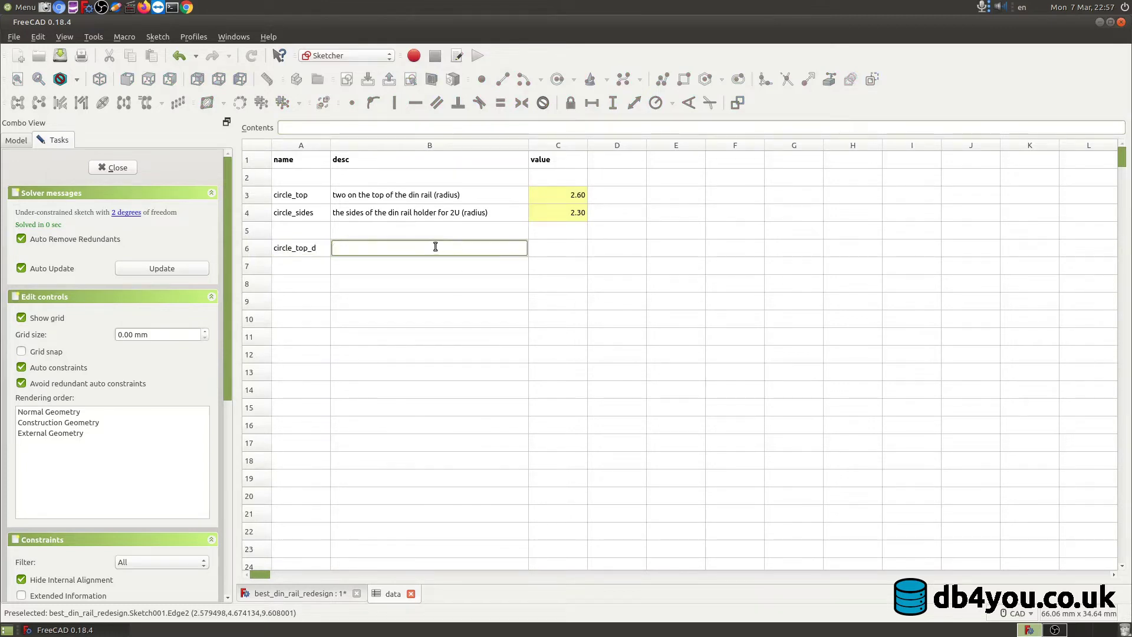
text(distance between top holes)
key(Return)
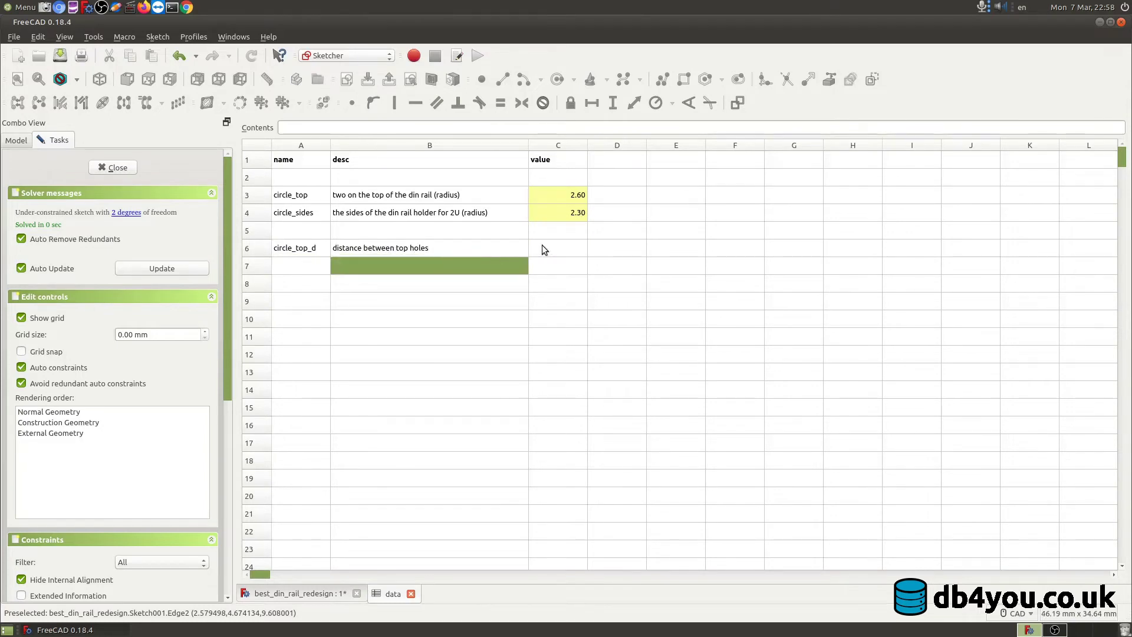
click(549, 249)
text(1)
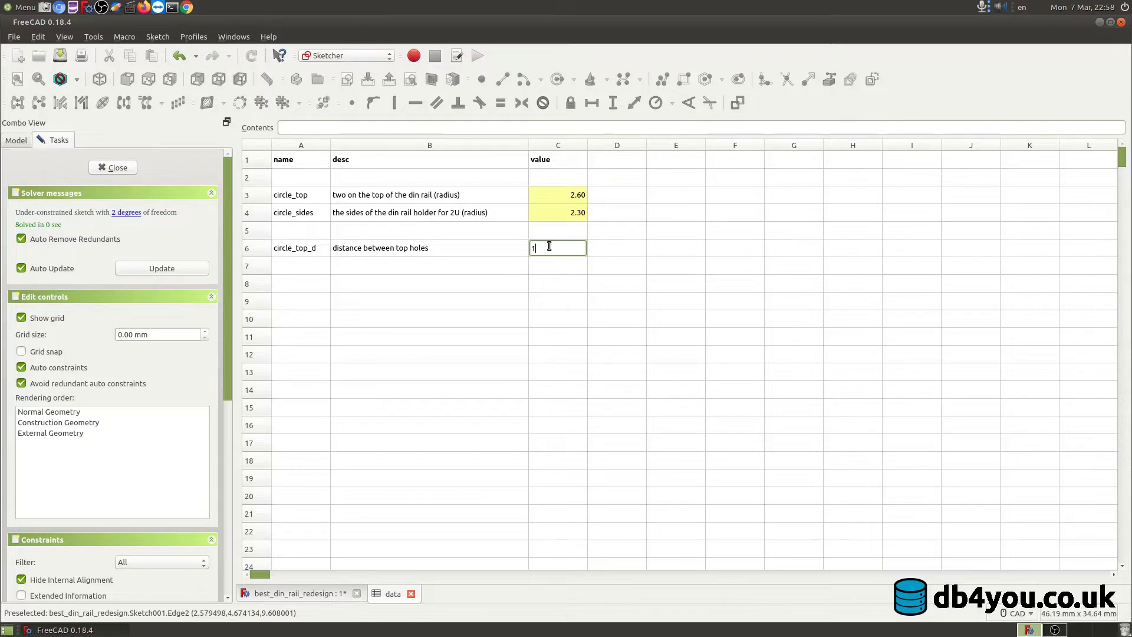
text(4)
key(Return)
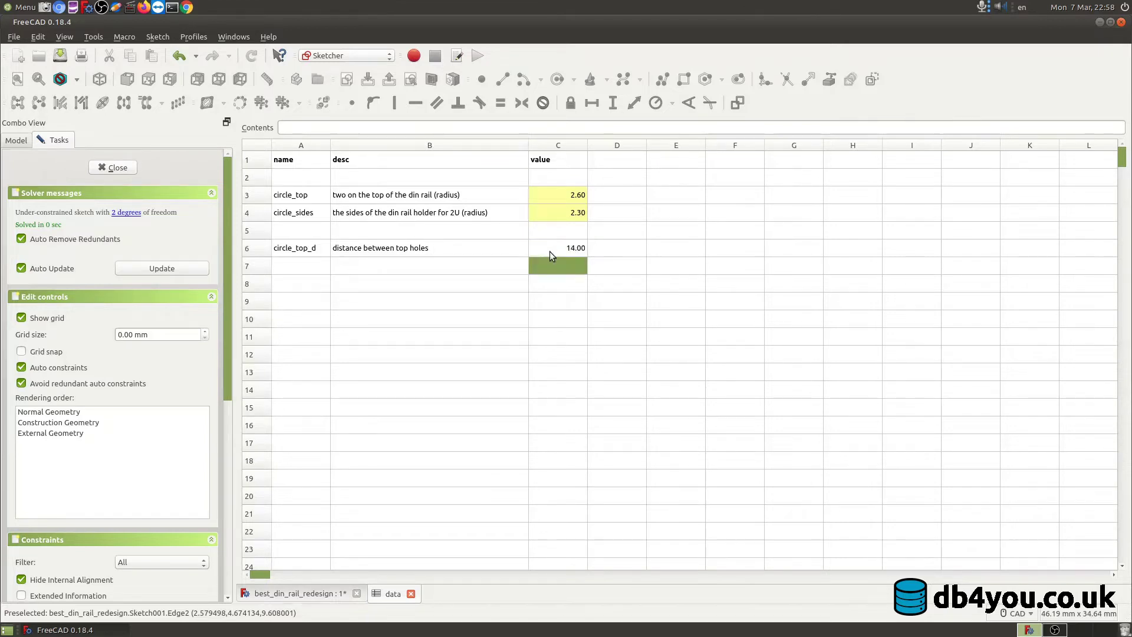
- Open the cell Properties dialog for value cell C6
right_click(574, 248)
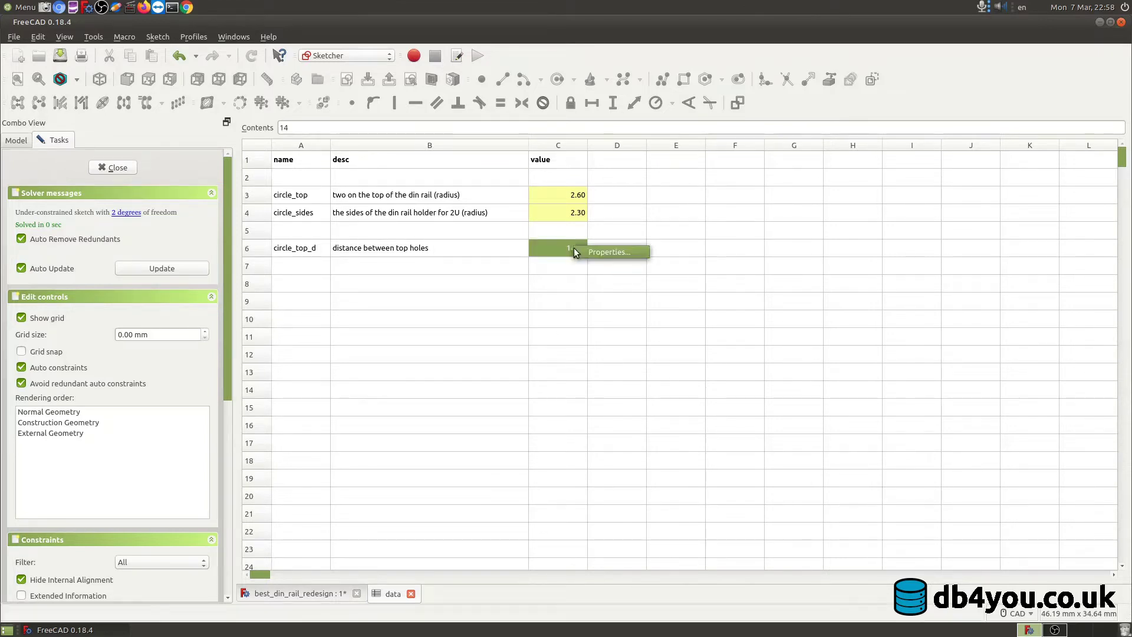
click(316, 247)
right_click(316, 245)
click(285, 250)
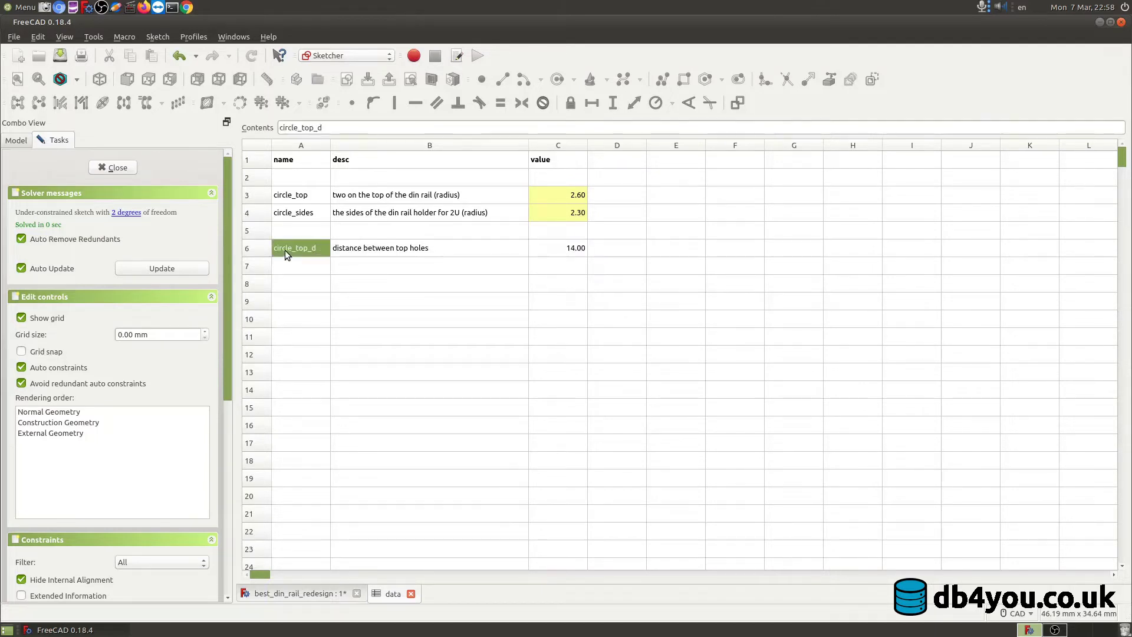
click(581, 248)
right_click(575, 247)
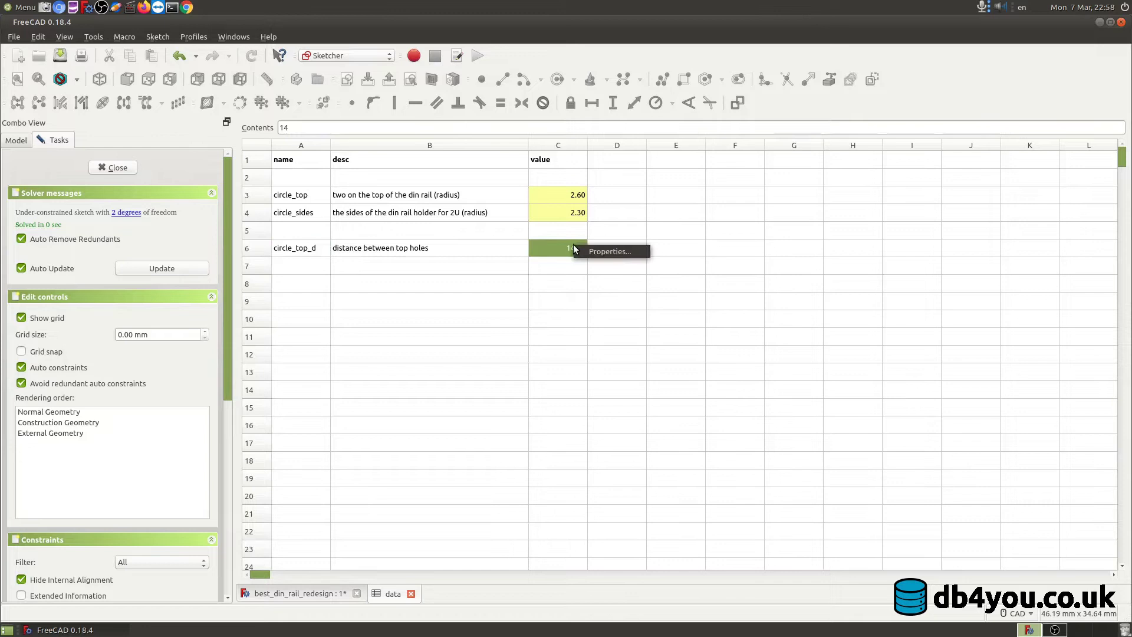
click(601, 257)
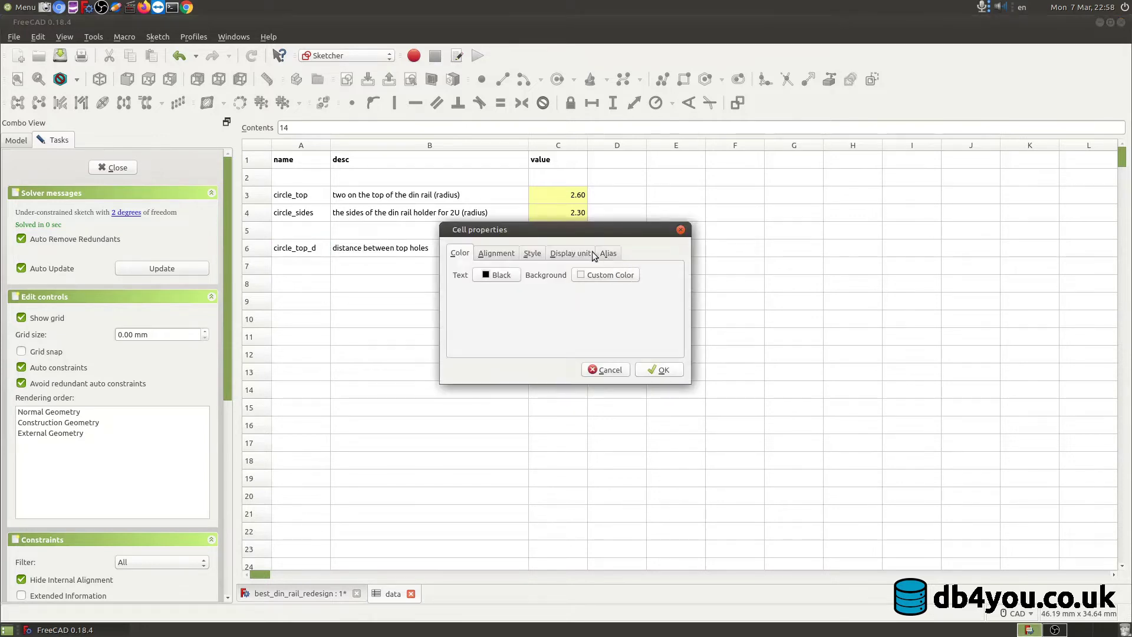
drag(591, 231, 641, 290)
- Give cell C6 the alias circle_top_d and confirm it shows the alias colour
click(660, 310)
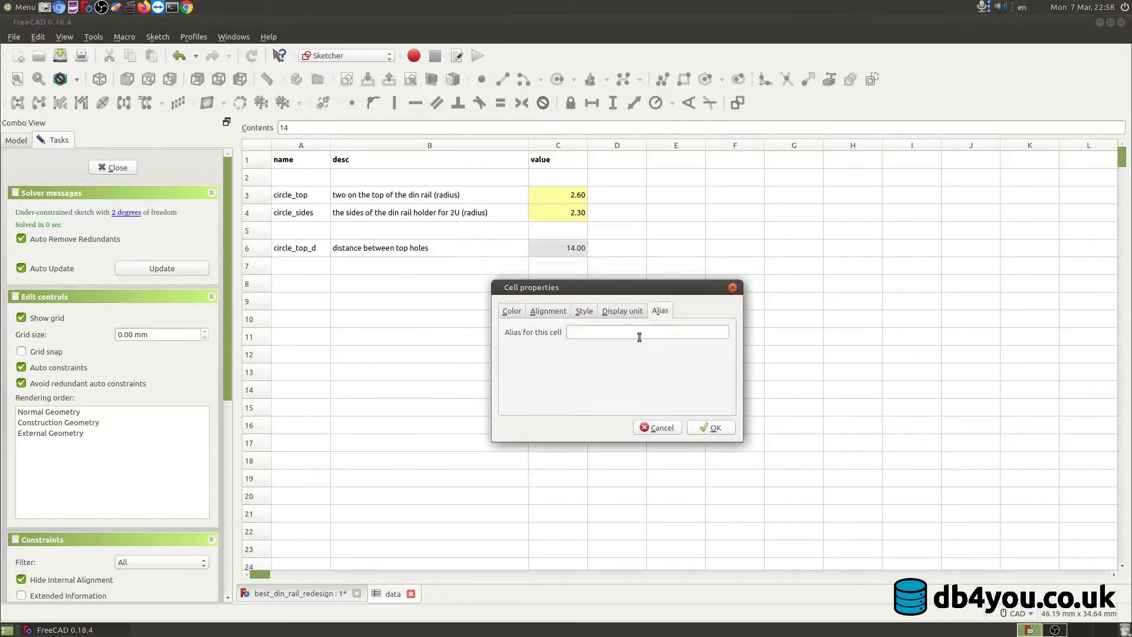
click(611, 334)
text(circle_top_d)
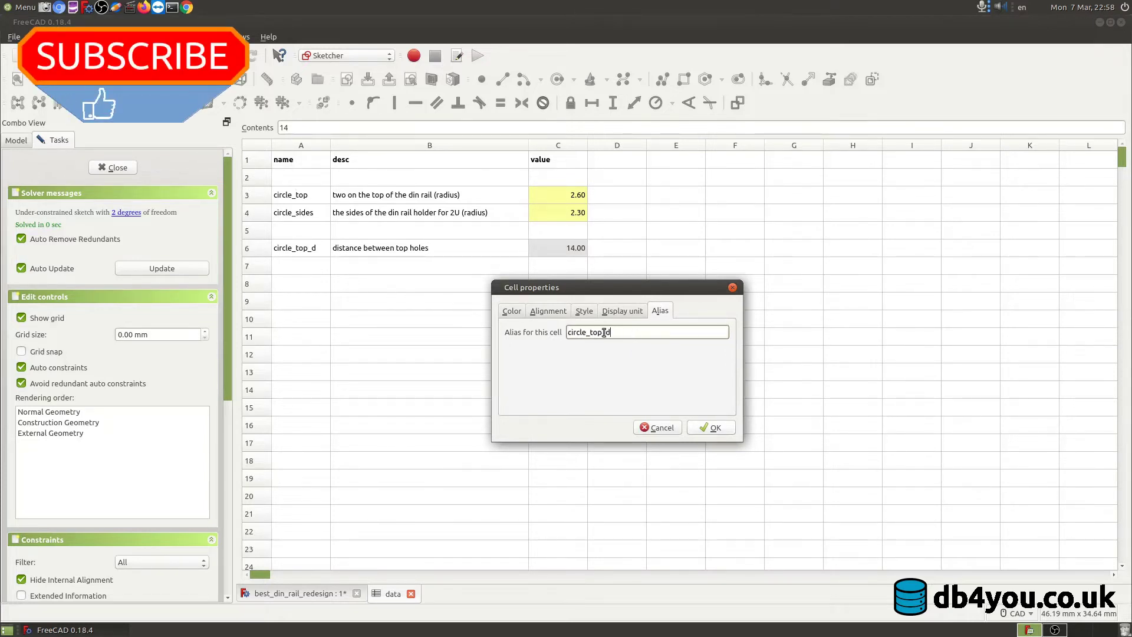
click(715, 428)
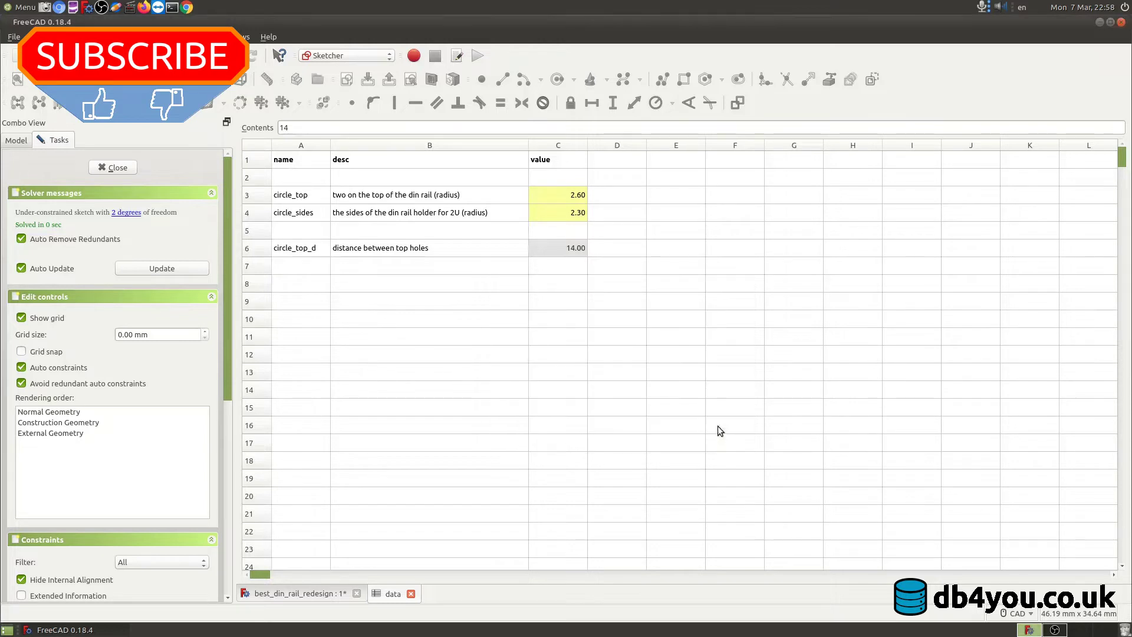
click(554, 304)
click(568, 250)
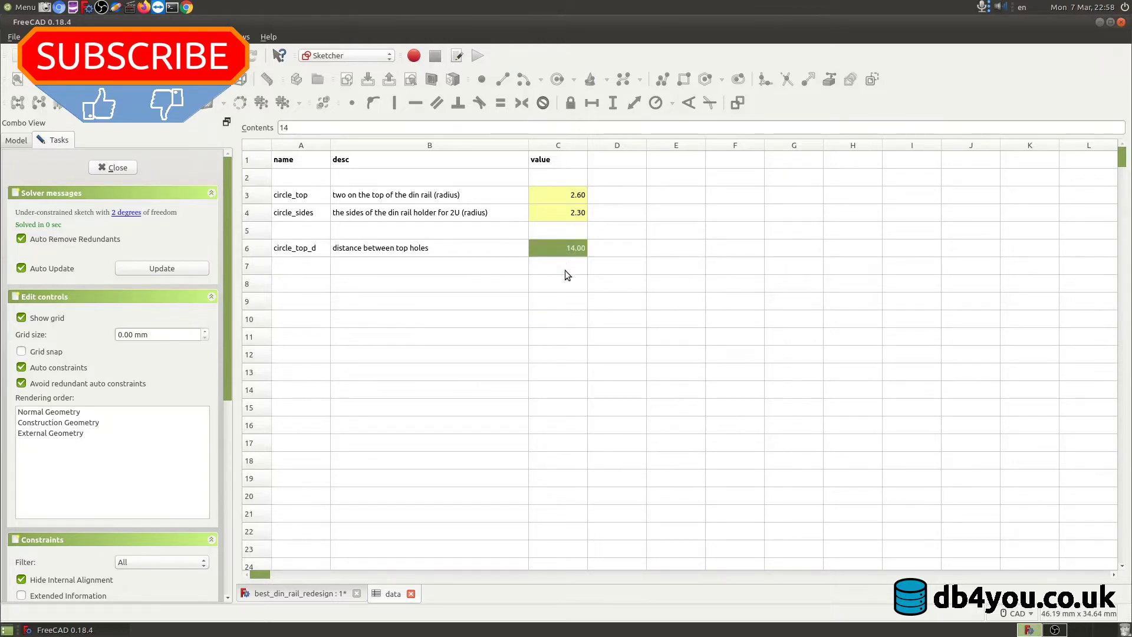
click(567, 268)
click(572, 251)
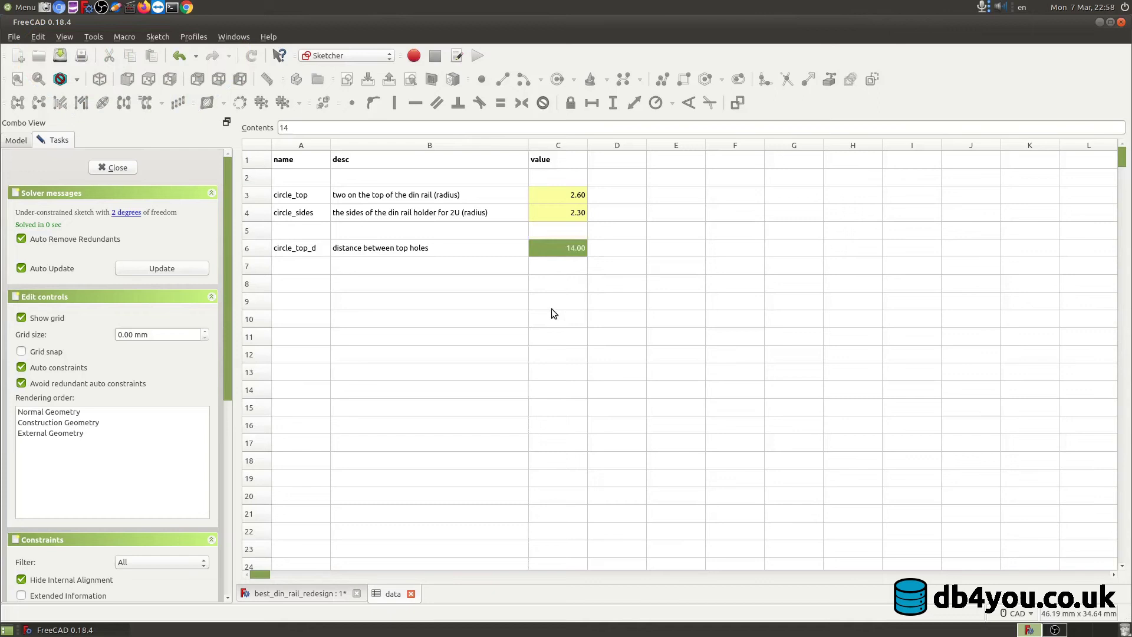
click(551, 318)
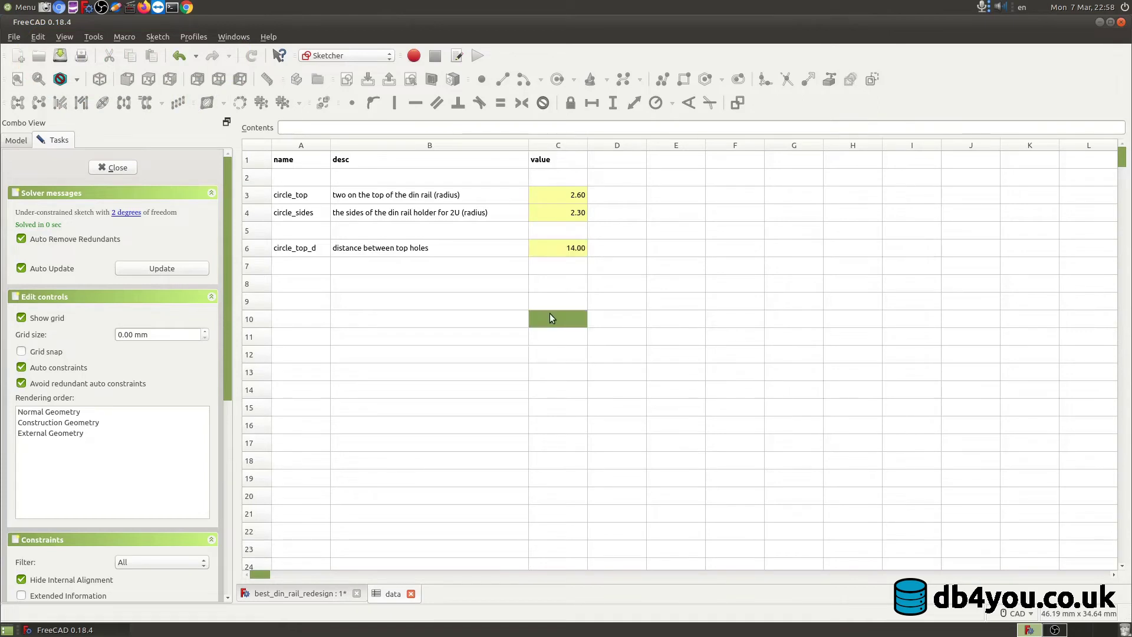
- Drive the top holes' 10 mm distance constraint with the formula data.circle_top_d, making it 14 mm
click(331, 592)
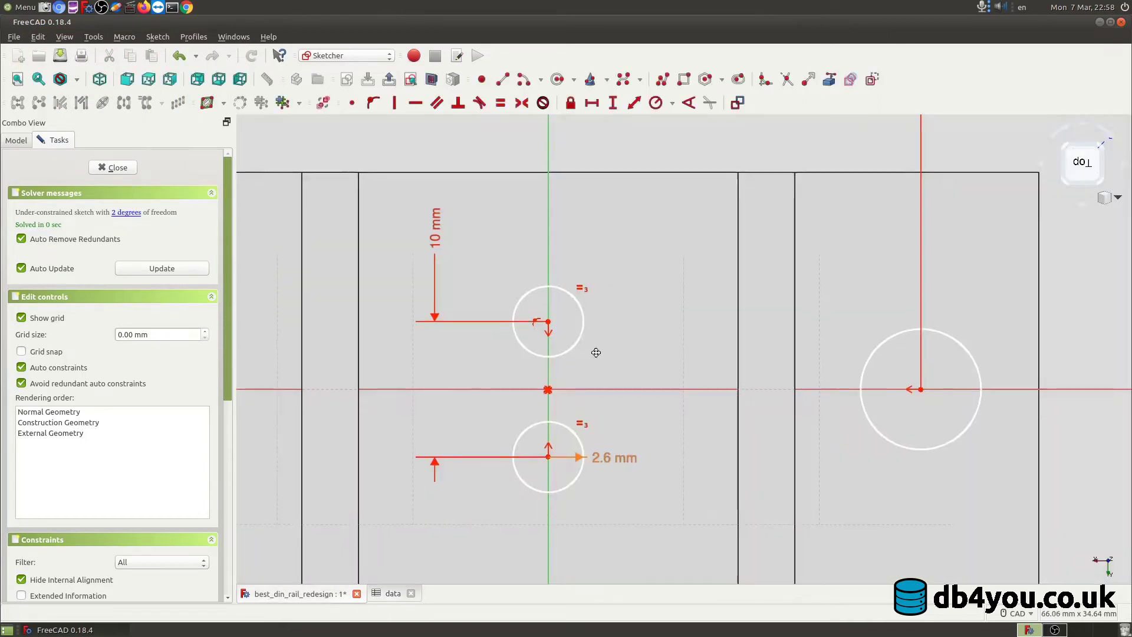
middle_drag(597, 352, 620, 328)
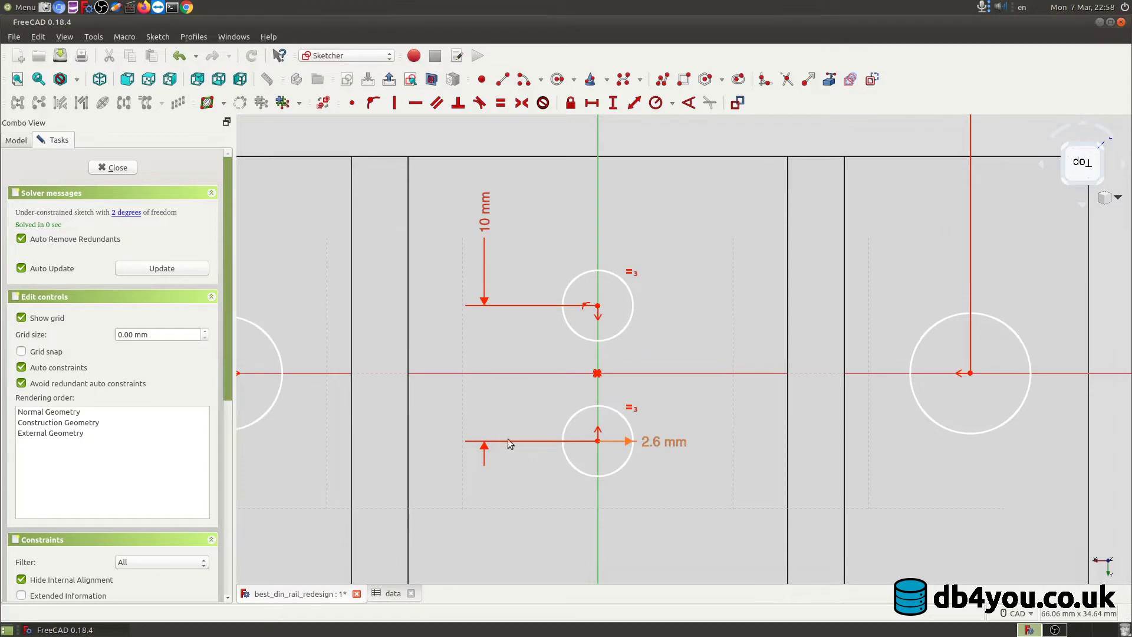
double_click(485, 223)
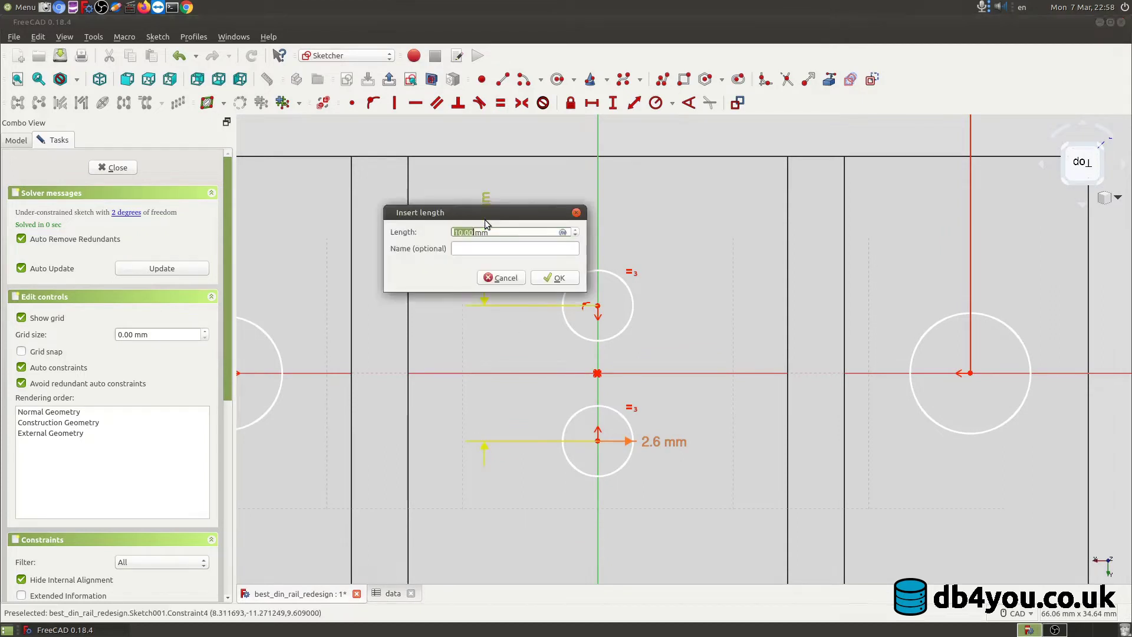
drag(506, 215, 670, 201)
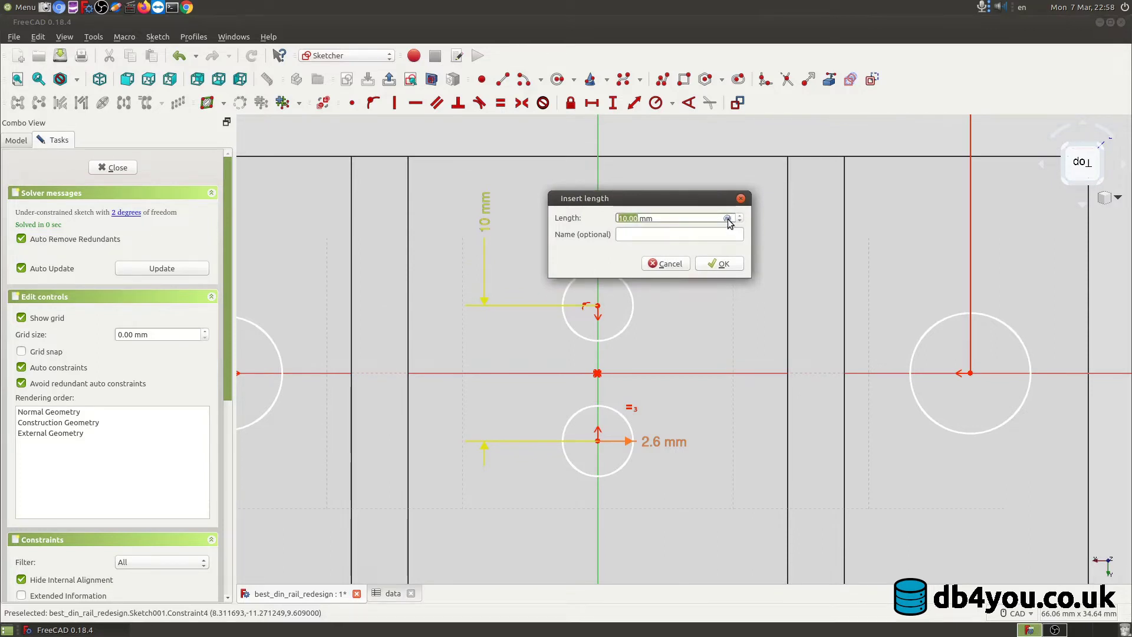
click(728, 219)
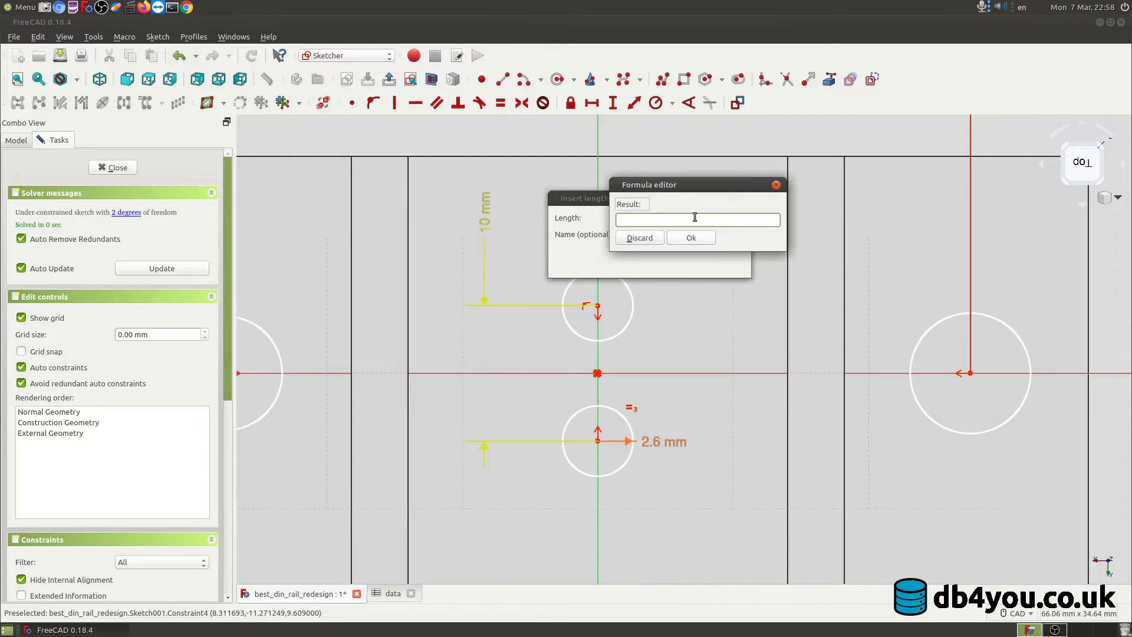
text(data)
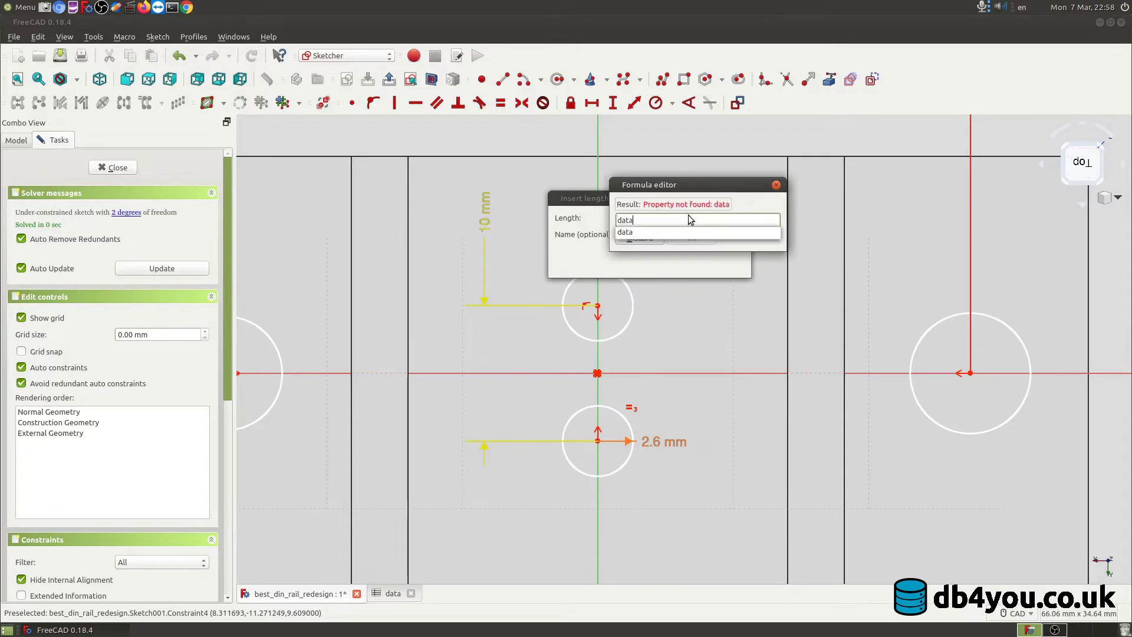
text(.ci)
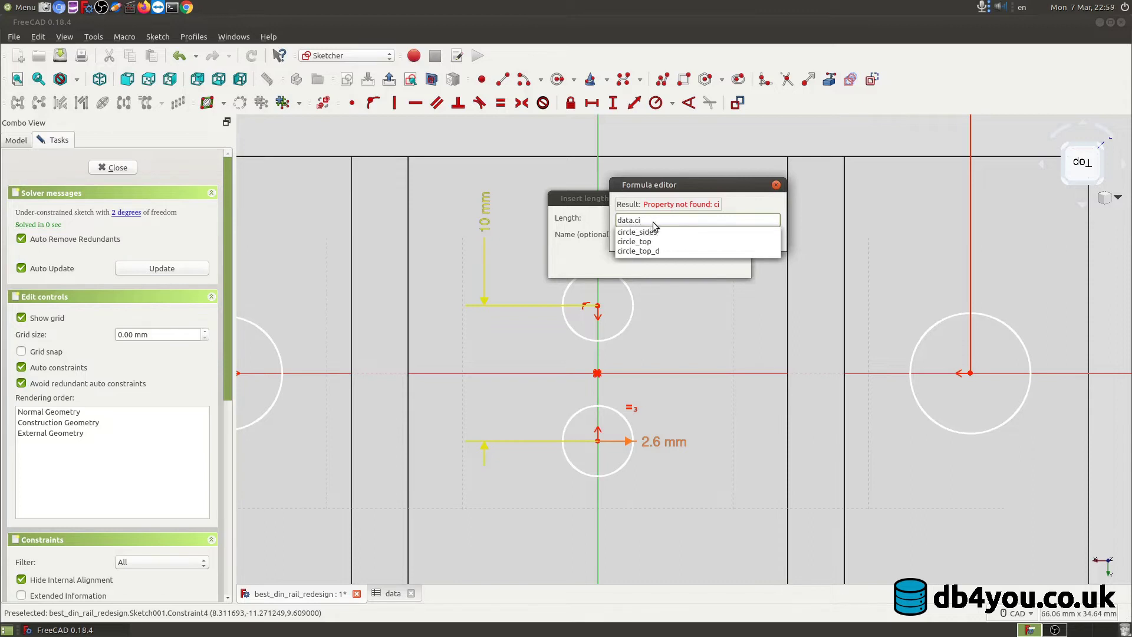
click(648, 253)
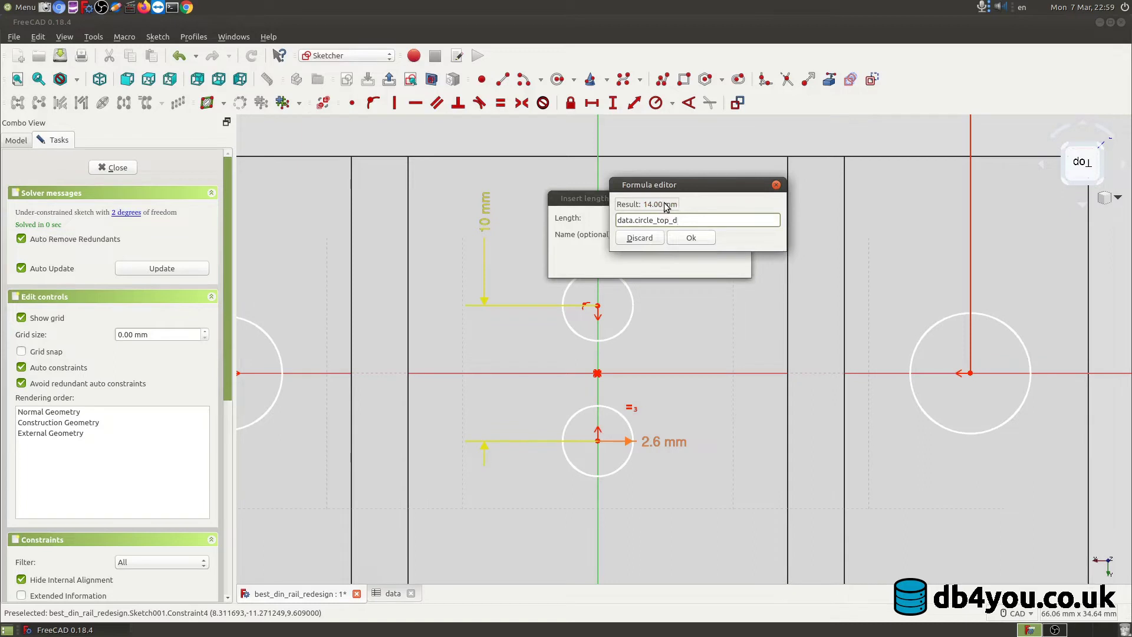
click(692, 238)
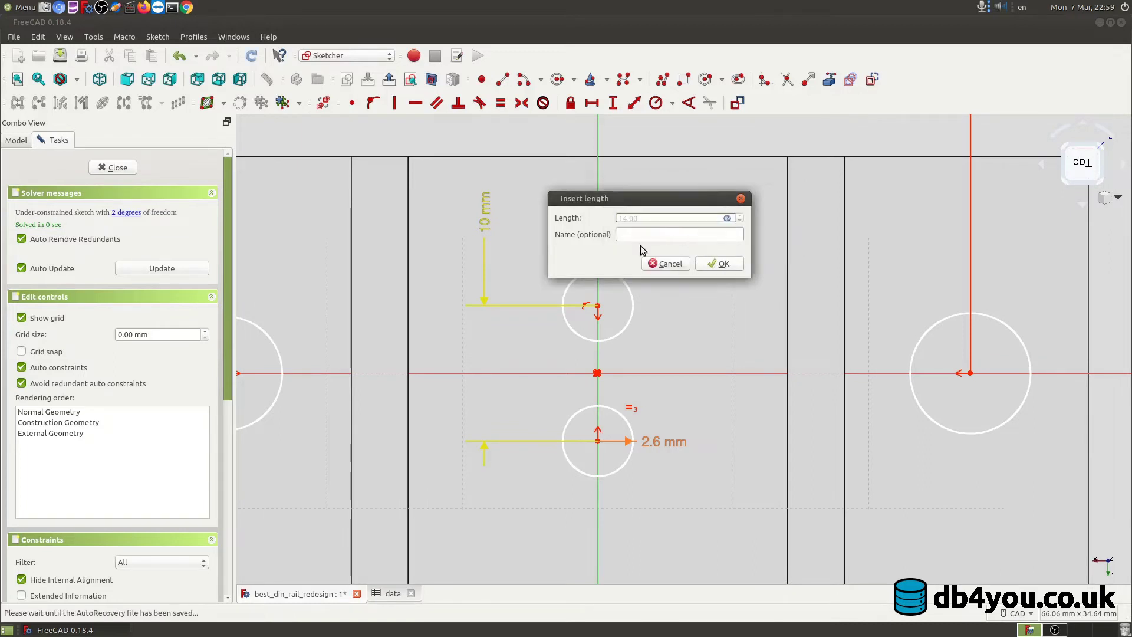
click(720, 263)
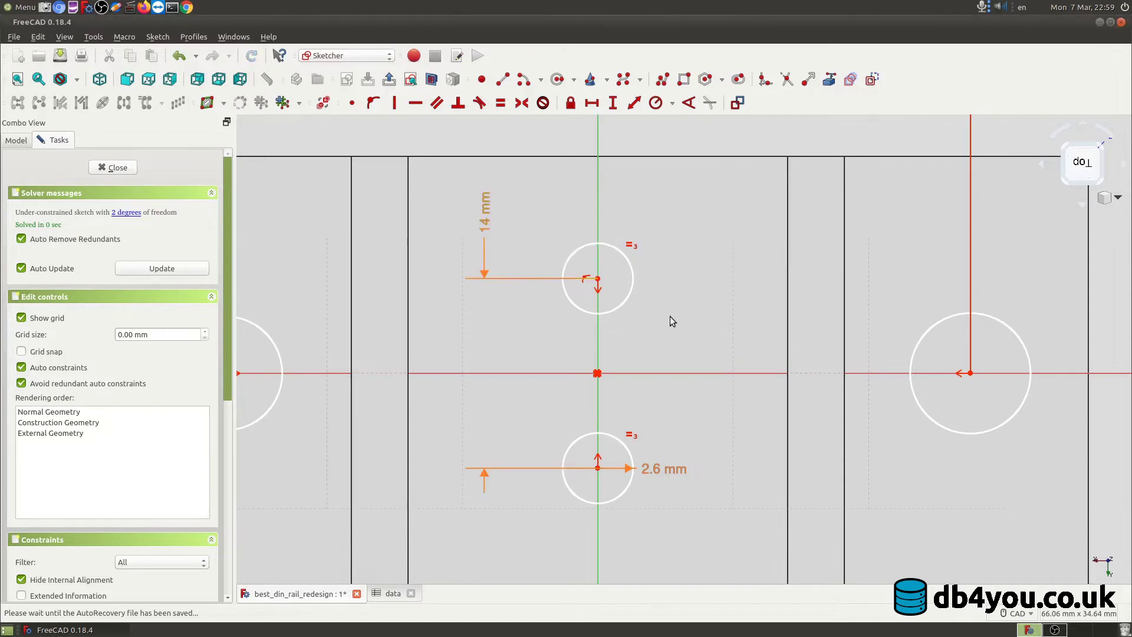
- Close the Holes sketch and reposition the 3D view to see the centre holes spaced 14 mm apart
mouse_move(688, 339)
middle_down()
mouse_move(771, 248)
mouse_move(723, 313)
mouse_move(751, 304)
mouse_move(703, 321)
middle_up()
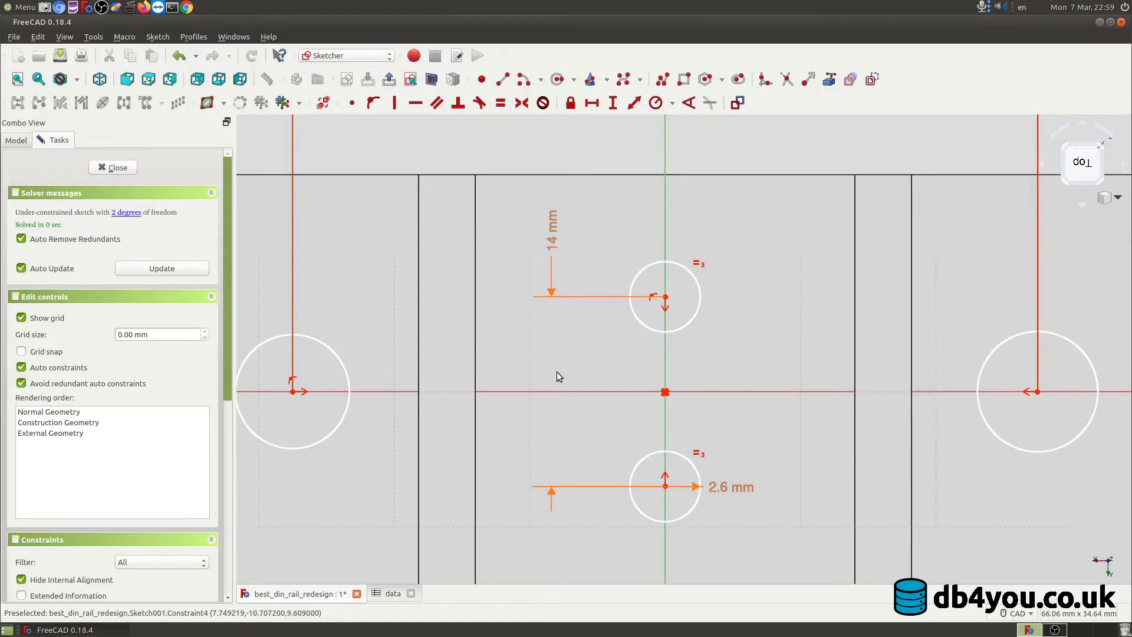
click(125, 171)
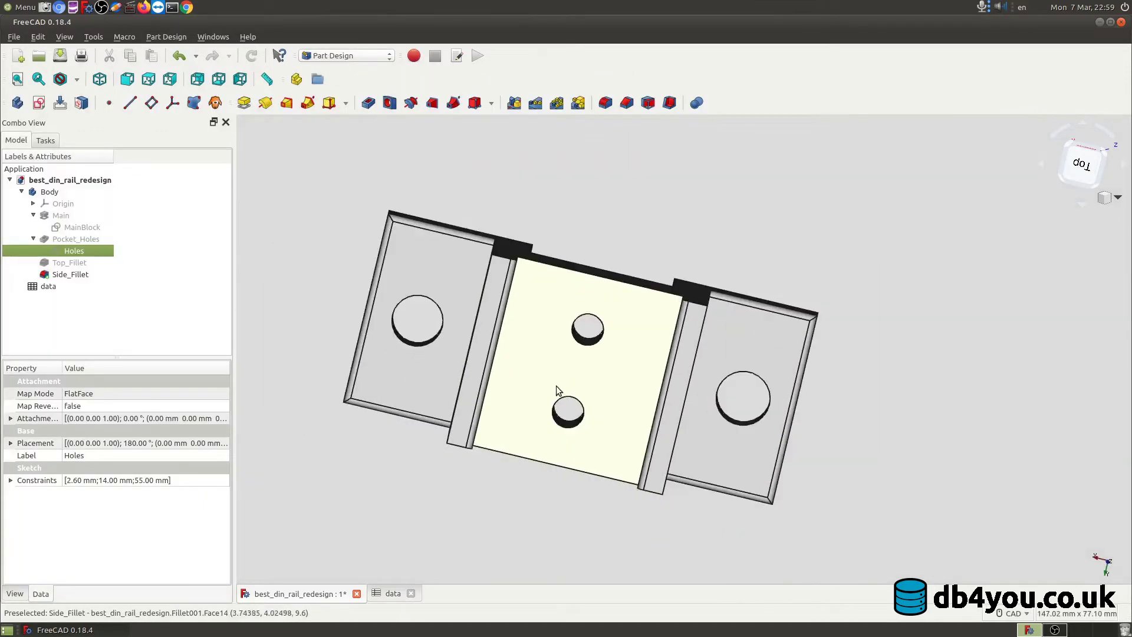
middle_drag(551, 371, 854, 177)
click(854, 177)
scroll(488, 257, up, 3)
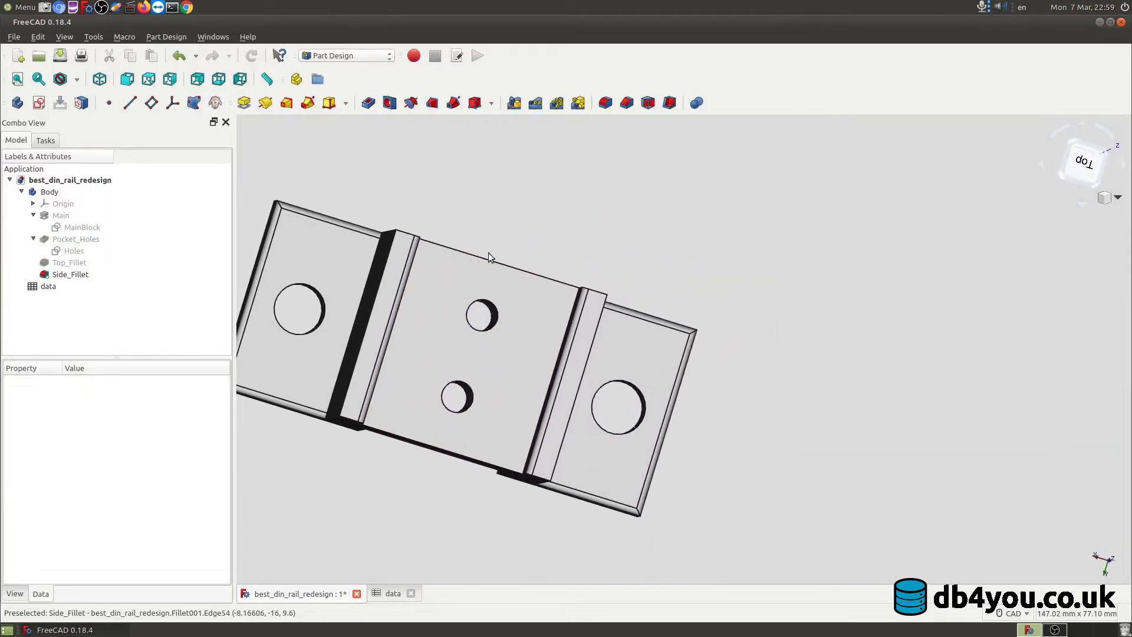
middle_drag(511, 223, 636, 221)
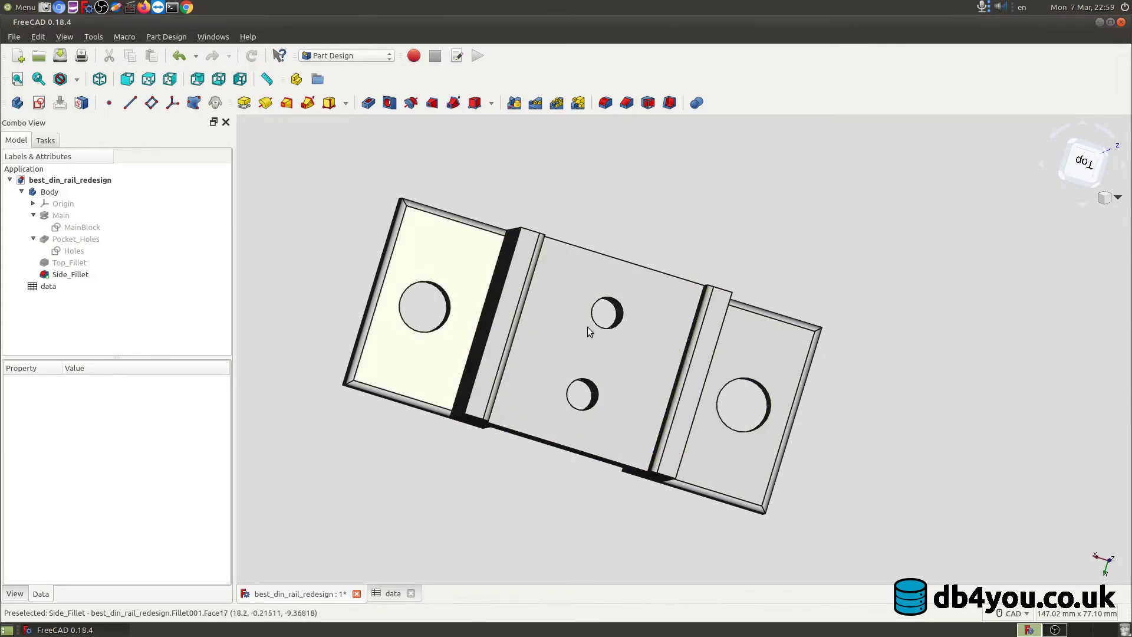
middle_drag(500, 493, 475, 473)
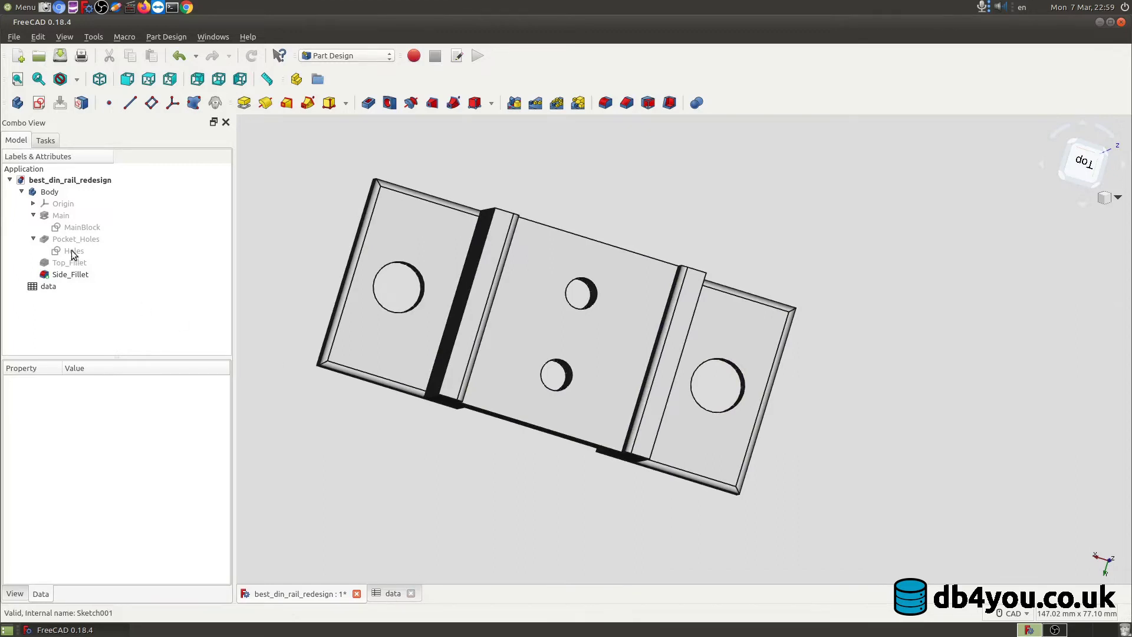
- Set circle_sides in C4 to 3.1 and return to the best_din_rail_redesign 3D model
click(395, 593)
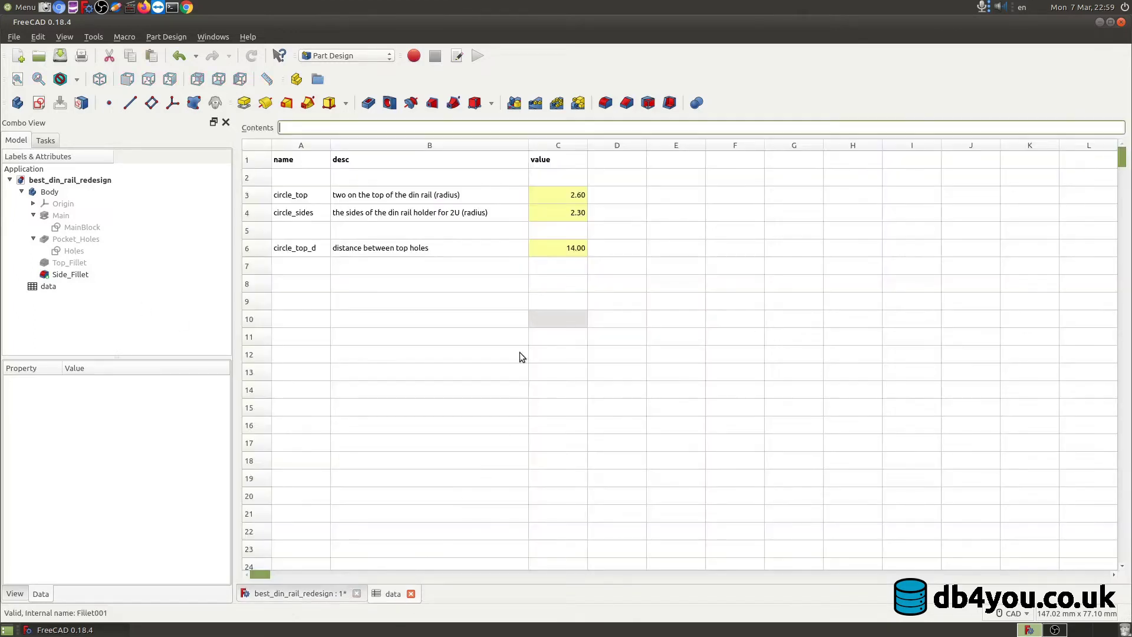
double_click(559, 213)
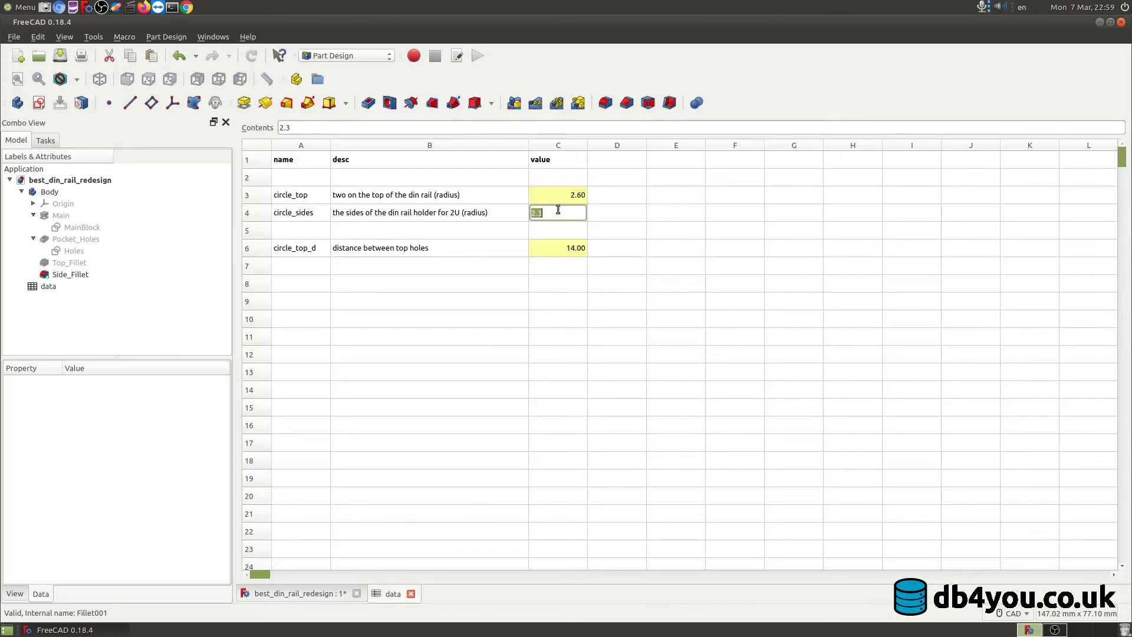
text(3.1)
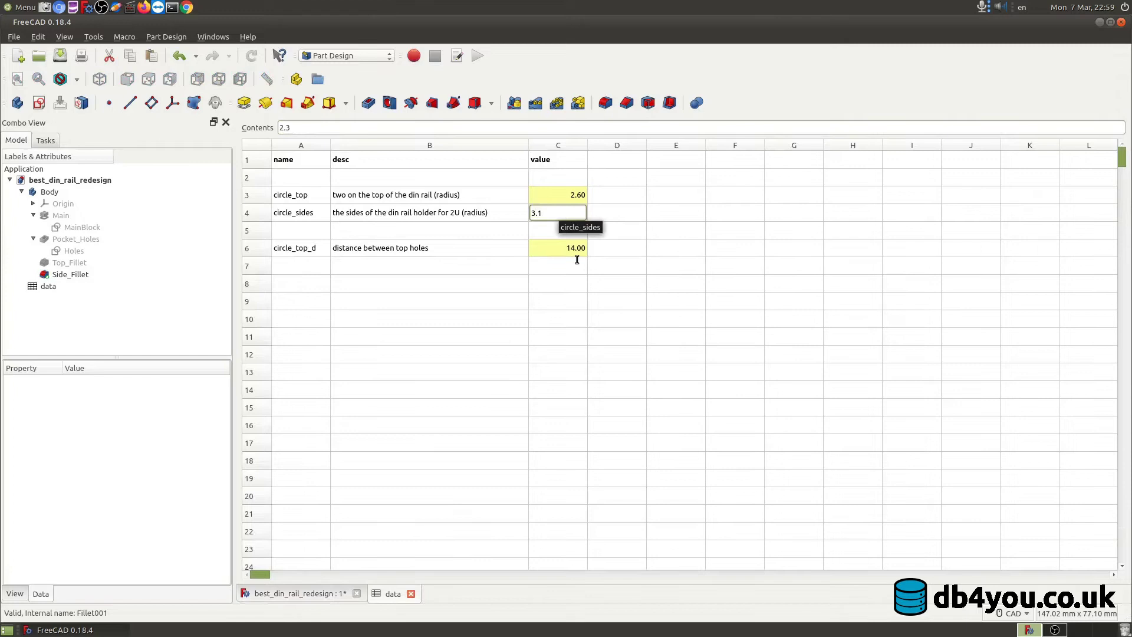
key(Return)
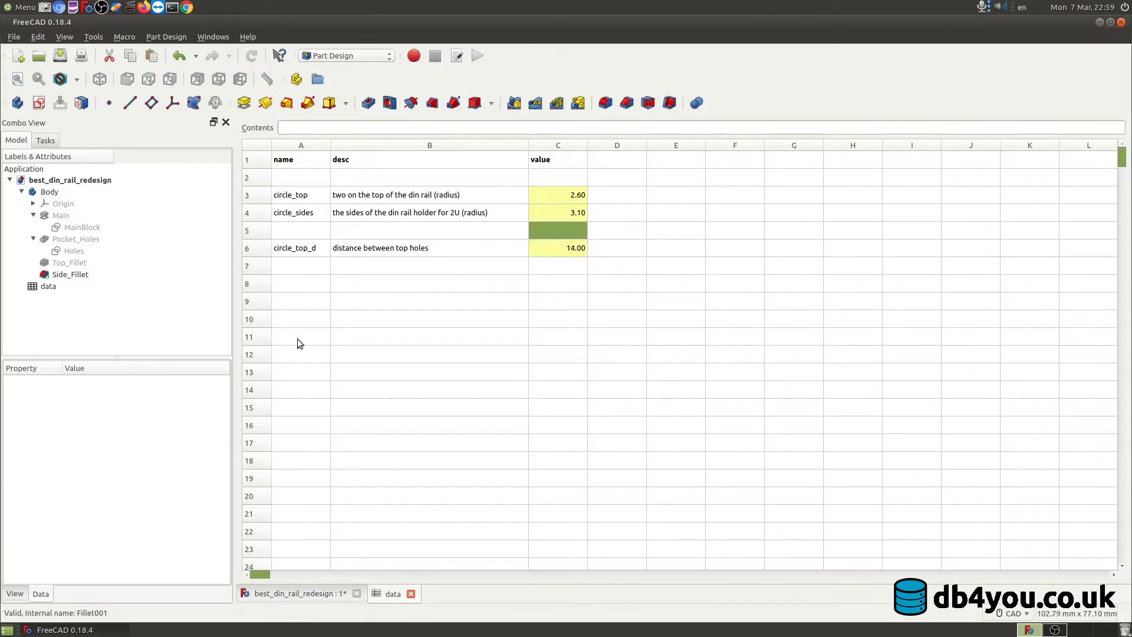
click(309, 594)
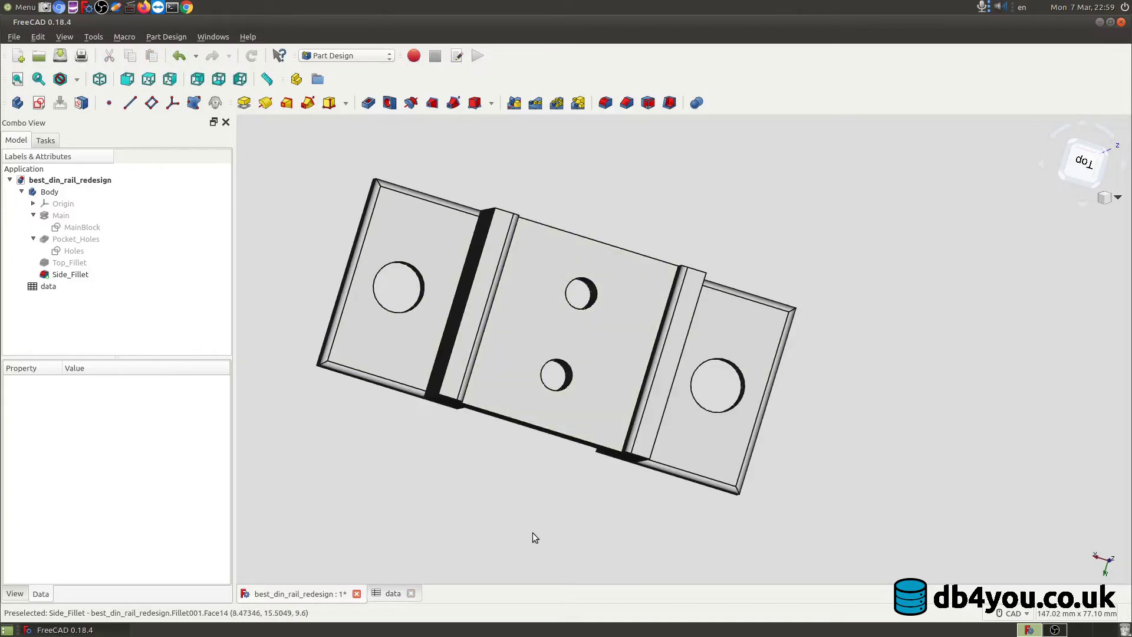
- Open the Holes sketch and inspect the 55 mm side-hole spacing without changing it
middle_drag(509, 488, 535, 511)
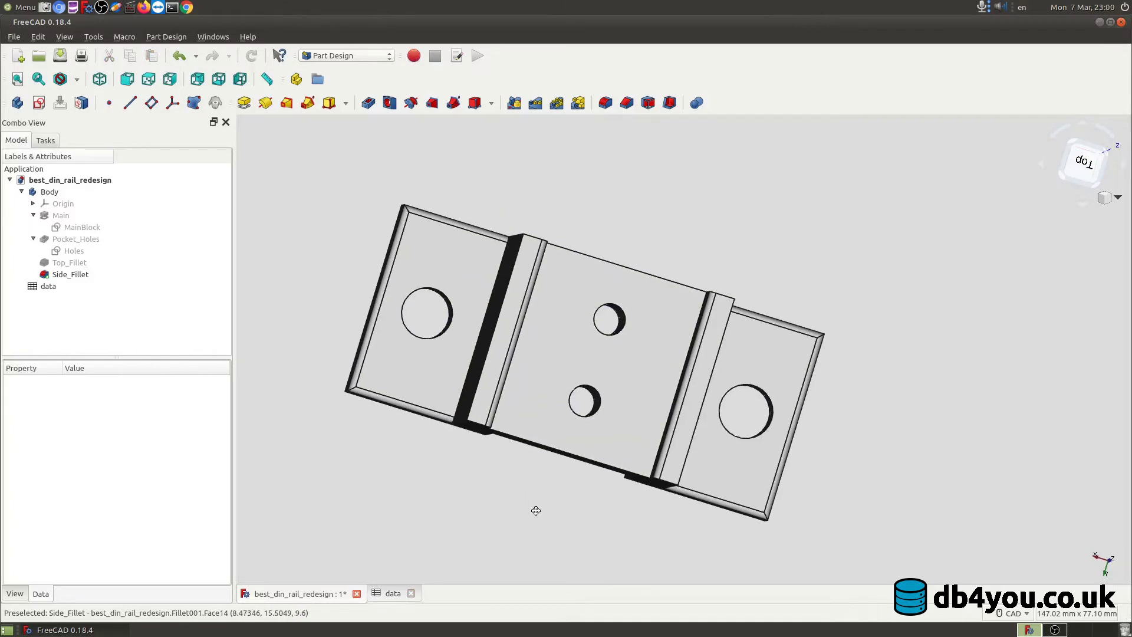
double_click(81, 250)
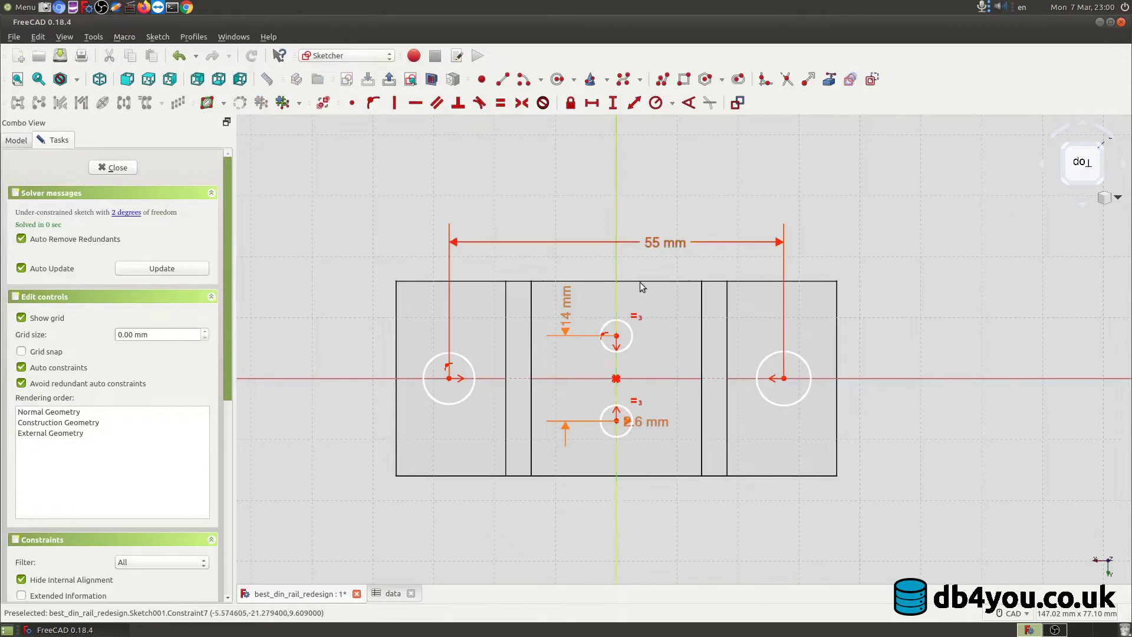
double_click(660, 243)
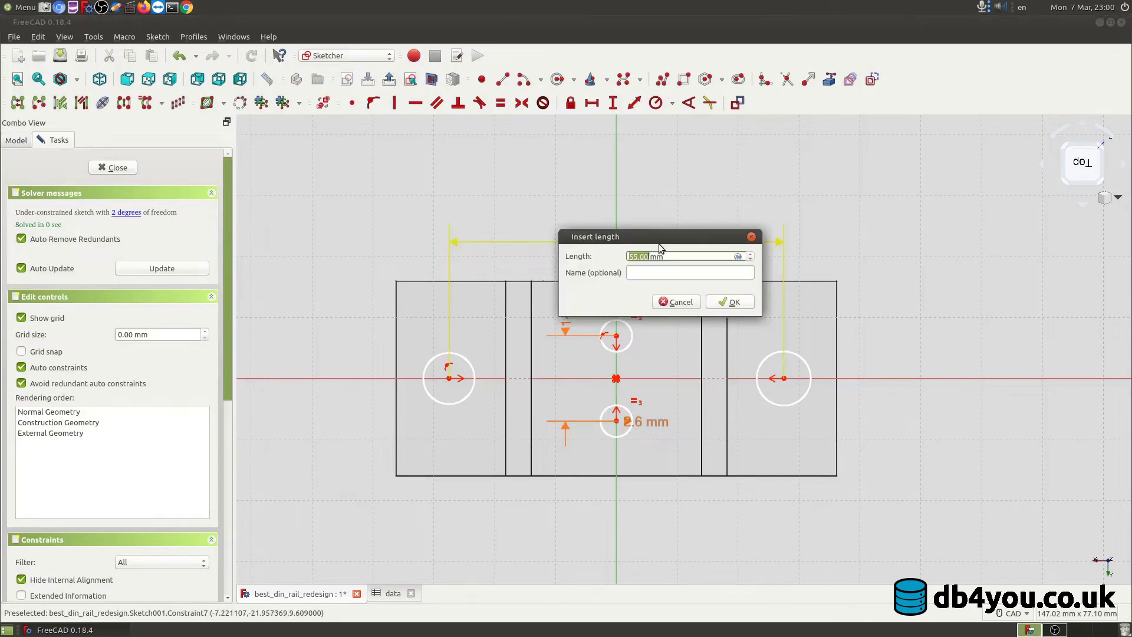
click(677, 302)
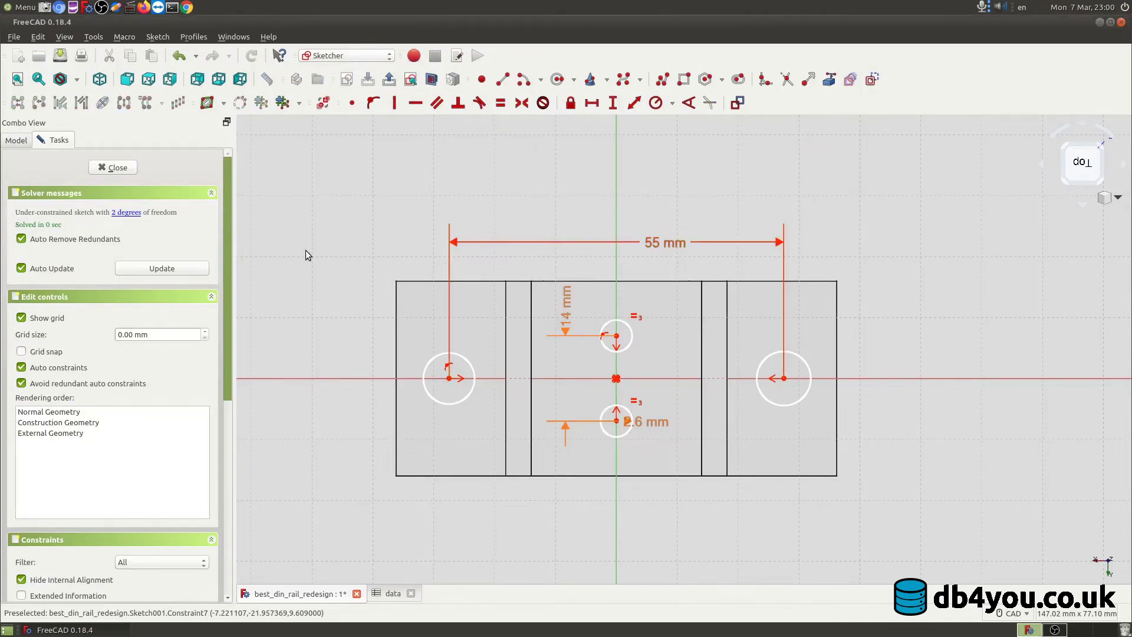
- Close the sketch and fill data row 7 with circle_sides_d, 'distance between side holes', 60.4
click(112, 168)
click(405, 593)
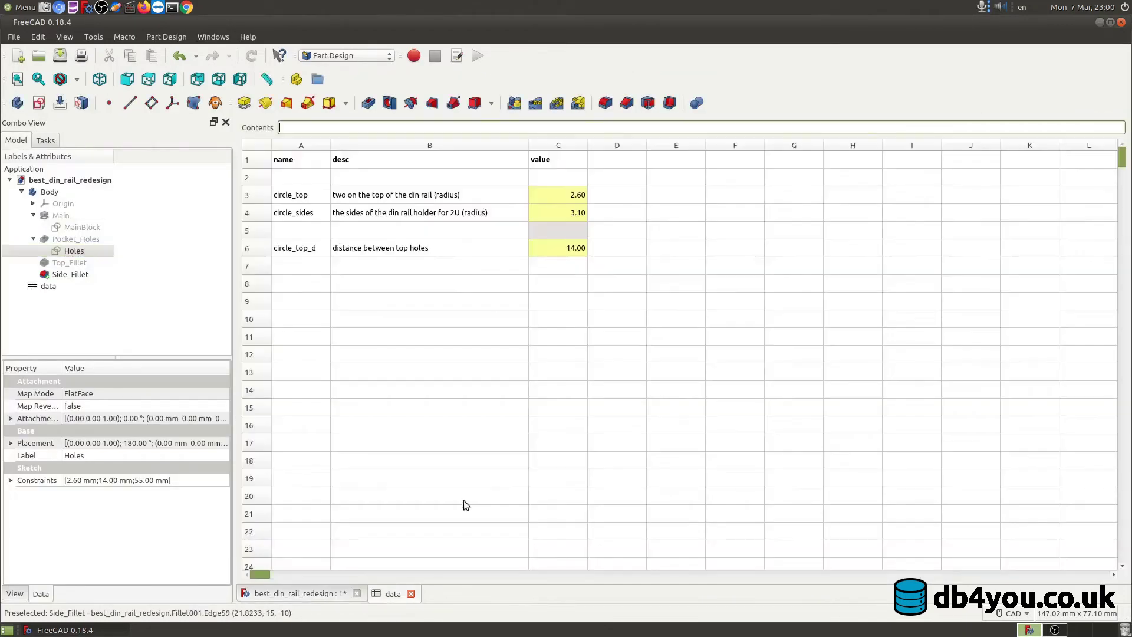
double_click(306, 264)
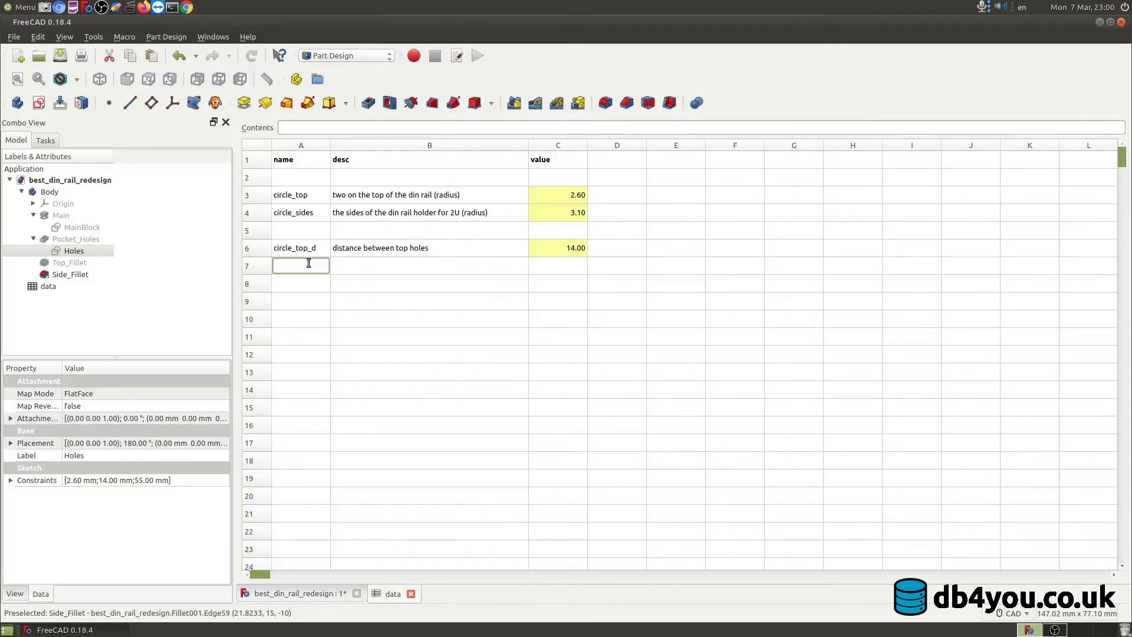
text(circle)
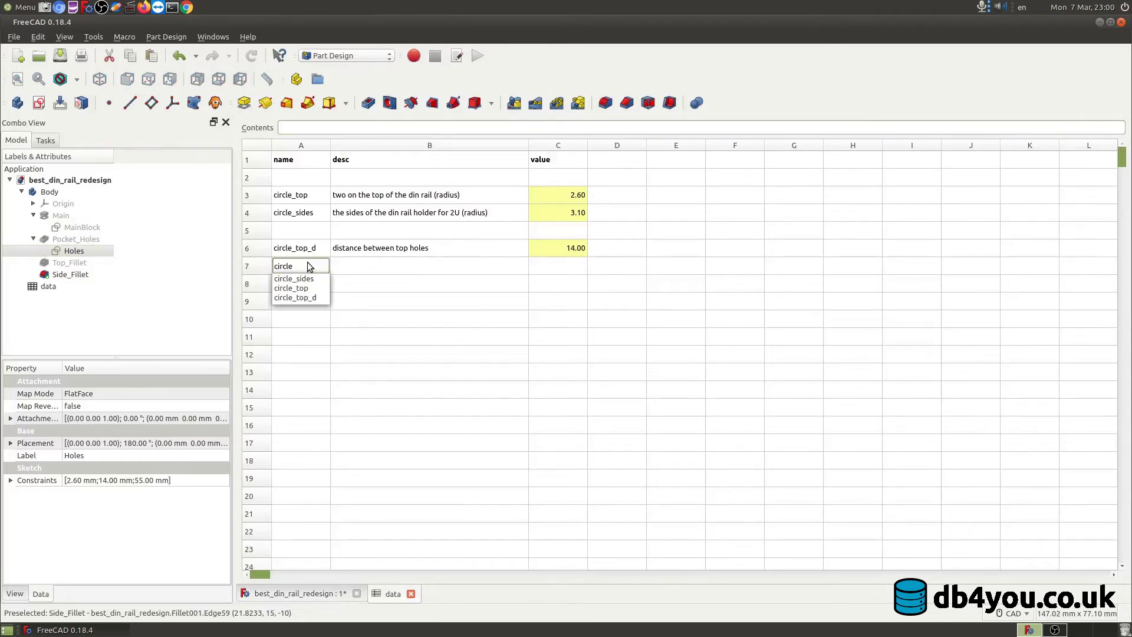
text(_sides_d)
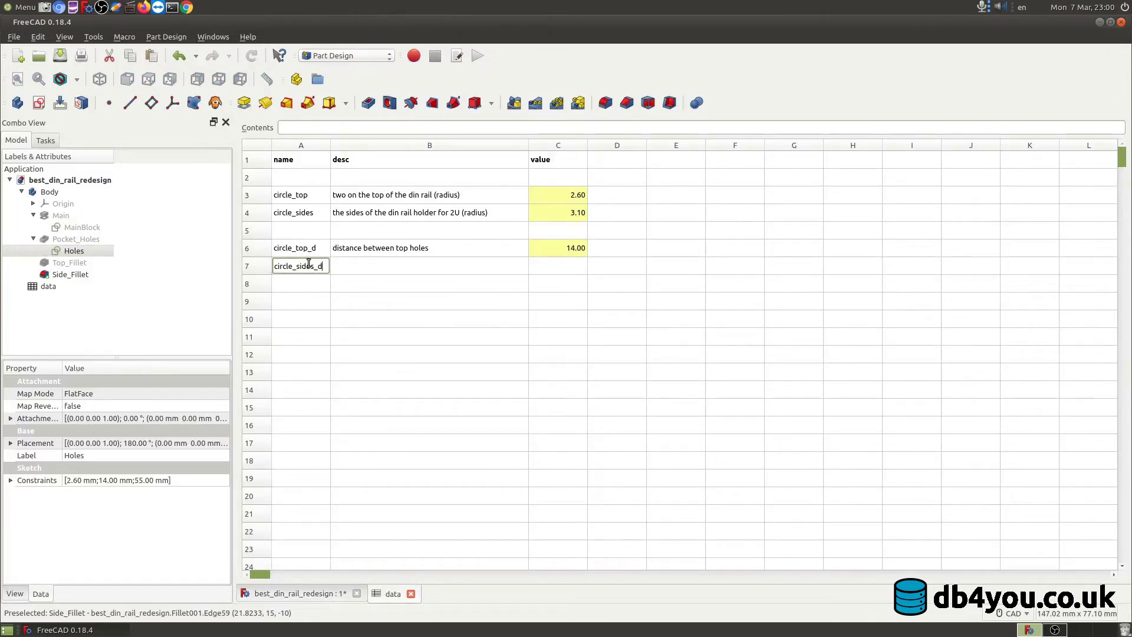
key(Return)
click(420, 265)
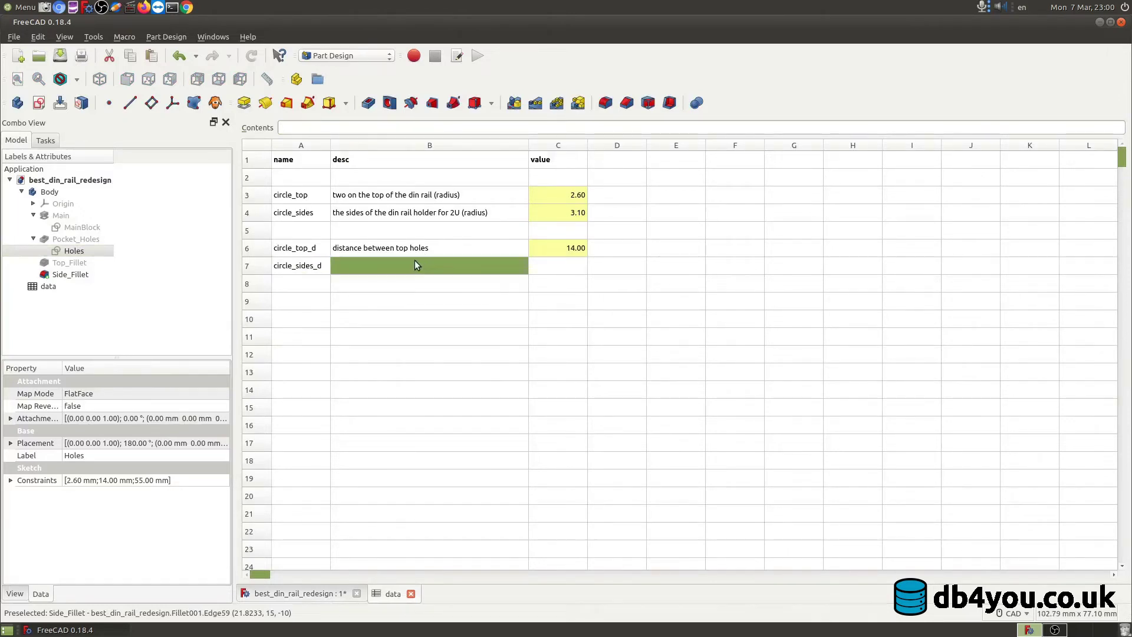
text(distance betwee)
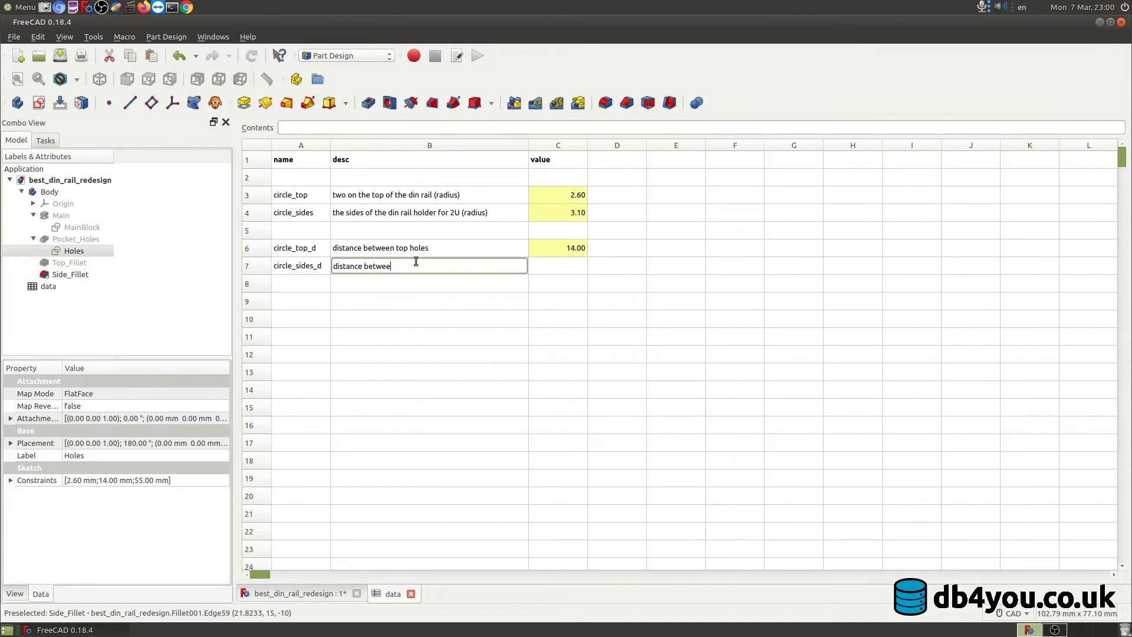
text(n side holes)
key(Return)
double_click(574, 267)
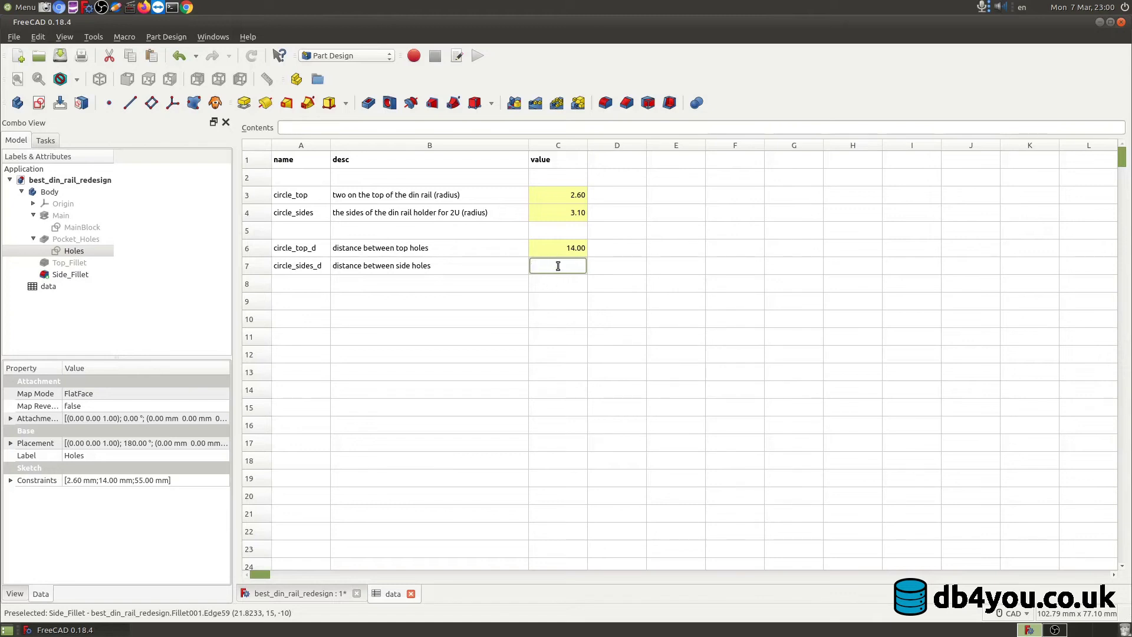
text(60.4)
key(Return)
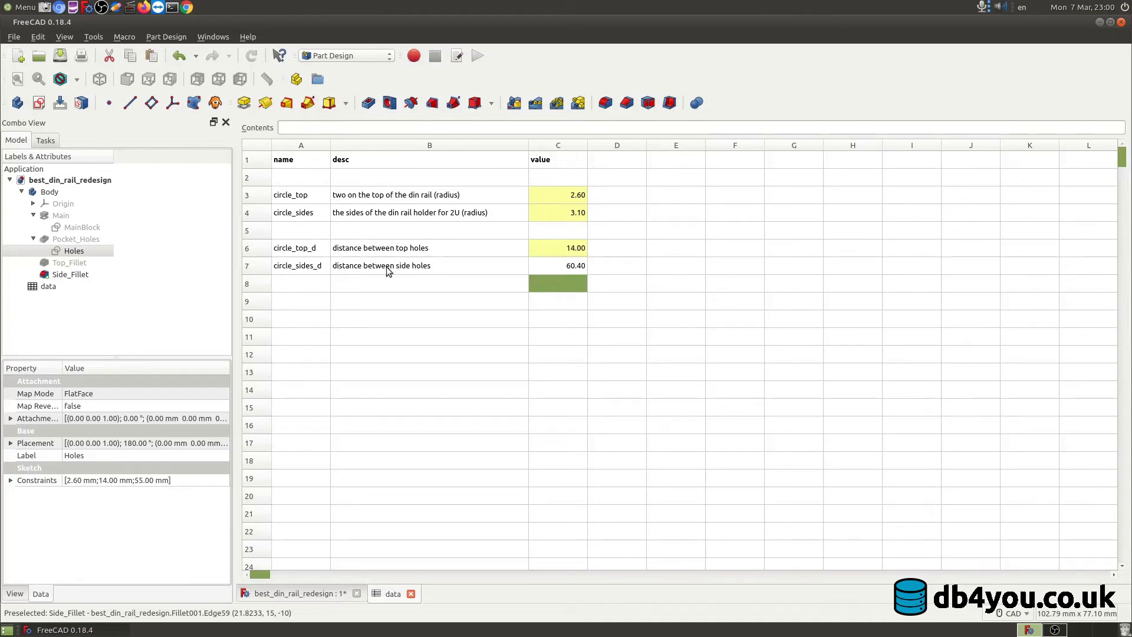
click(291, 268)
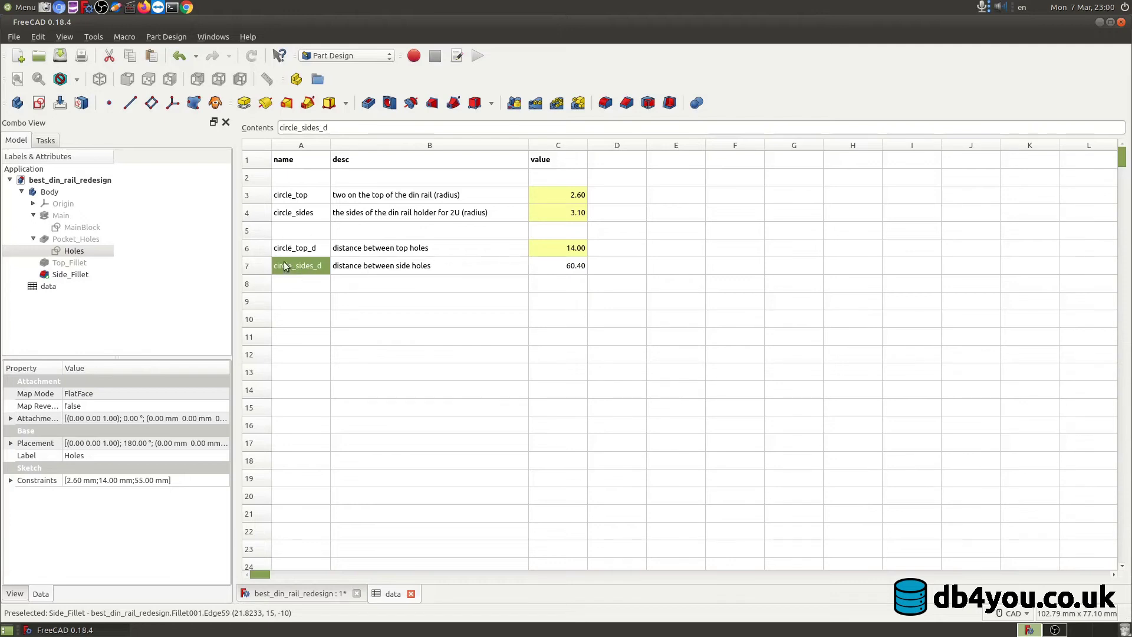
- Give spreadsheet cell C7 the alias circle_sides_d through its cell properties
click(544, 263)
right_click(545, 266)
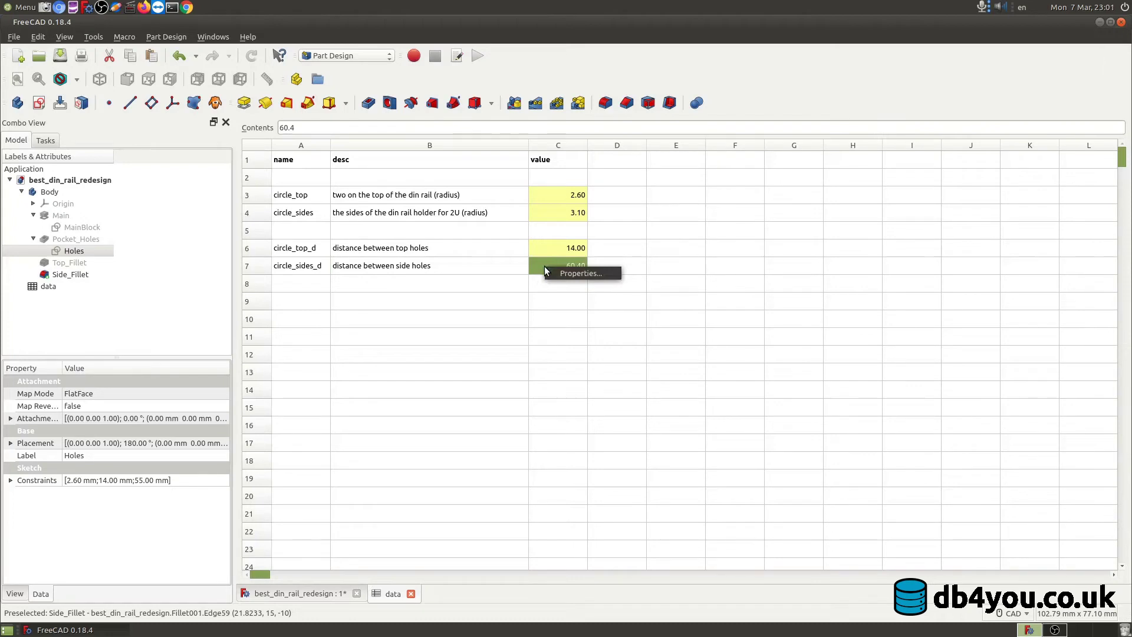
click(575, 275)
click(608, 253)
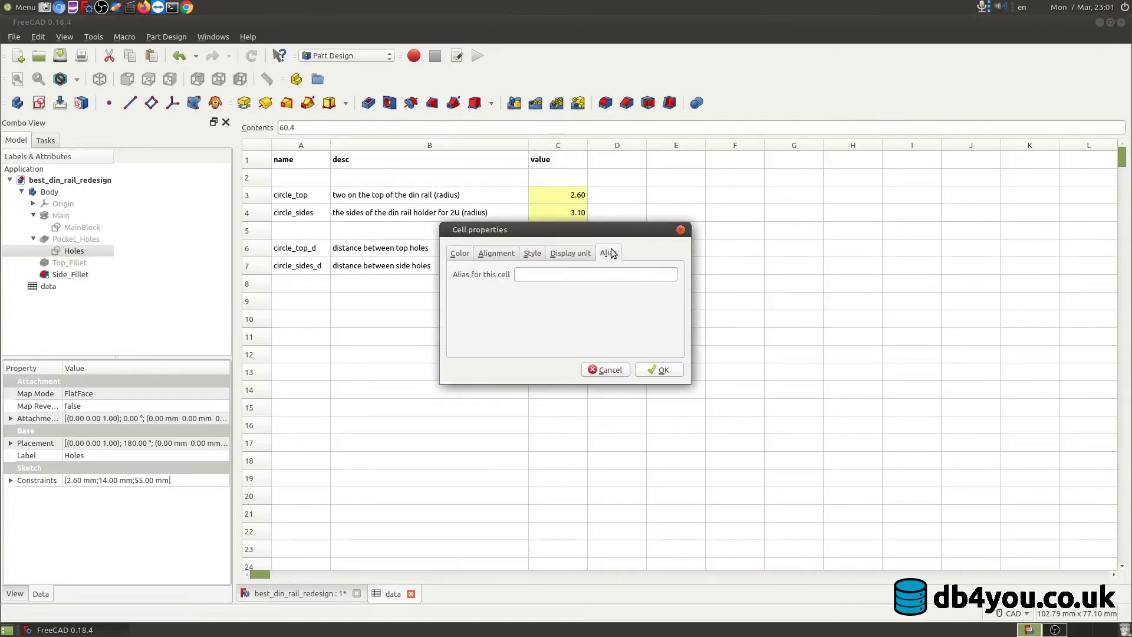
click(557, 273)
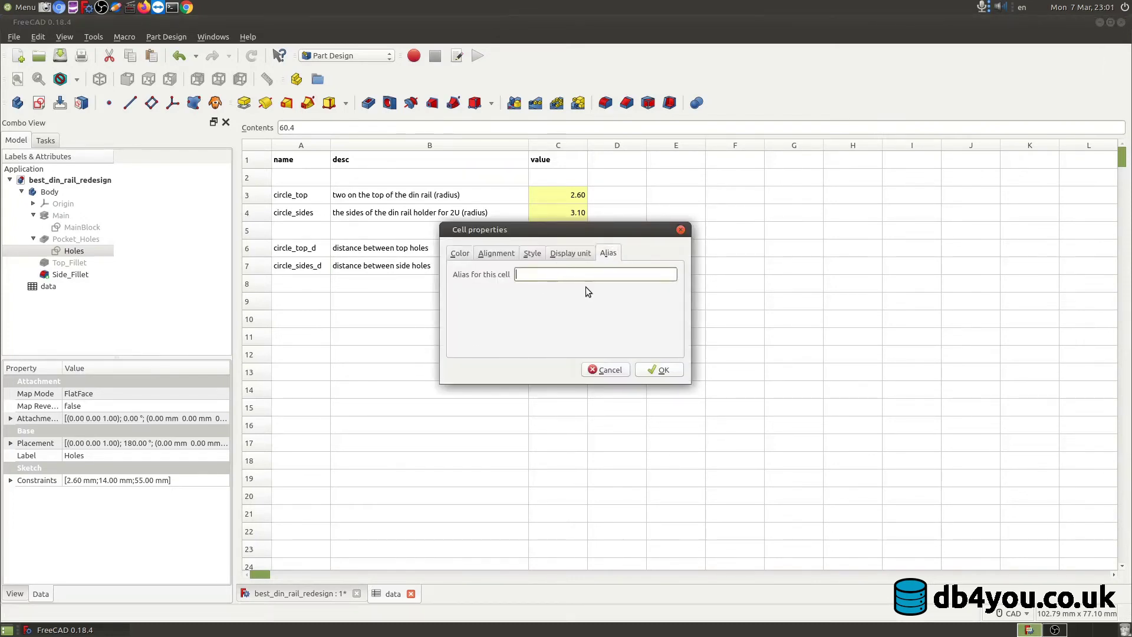
text(circle_sides_d)
double_click(552, 275)
click(659, 370)
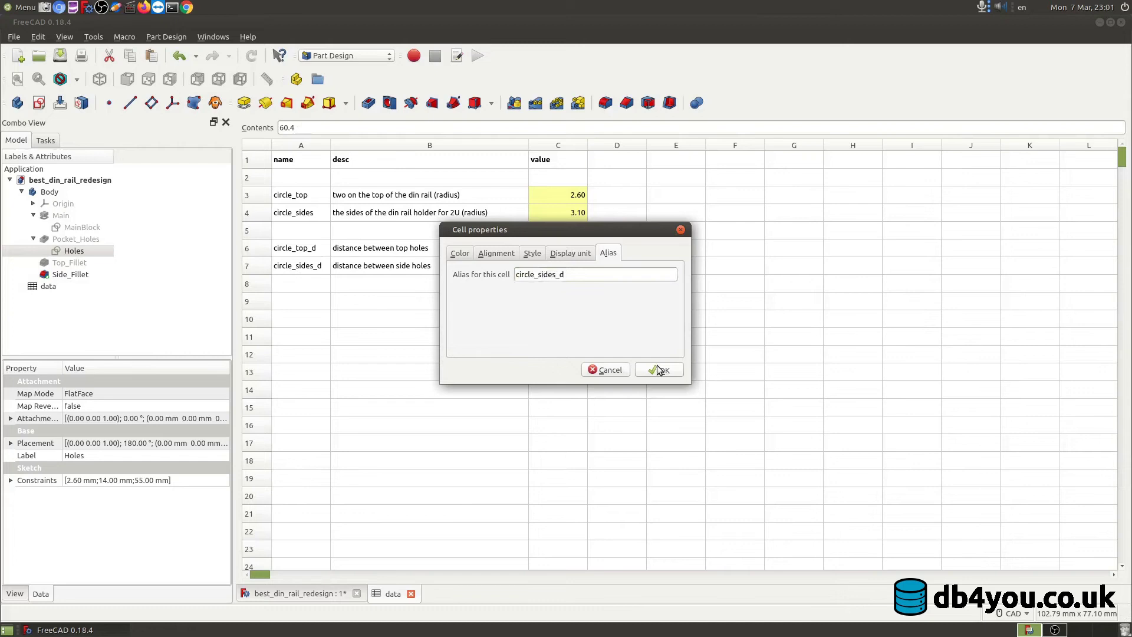
- Deselect the cell and save the DIN rail holder document
click(524, 298)
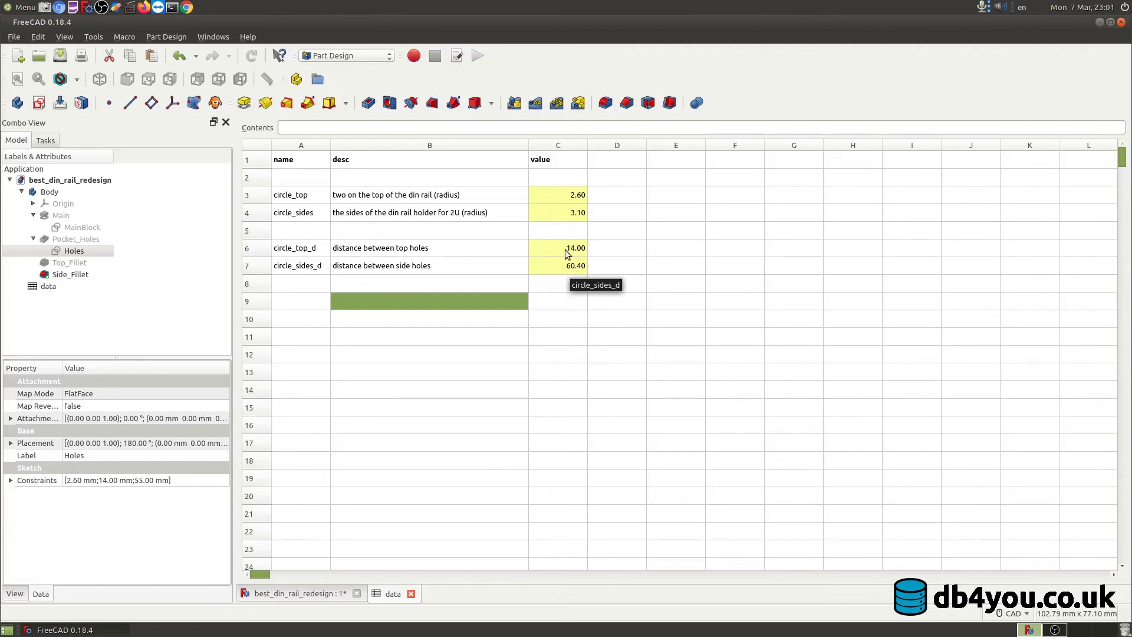
click(546, 312)
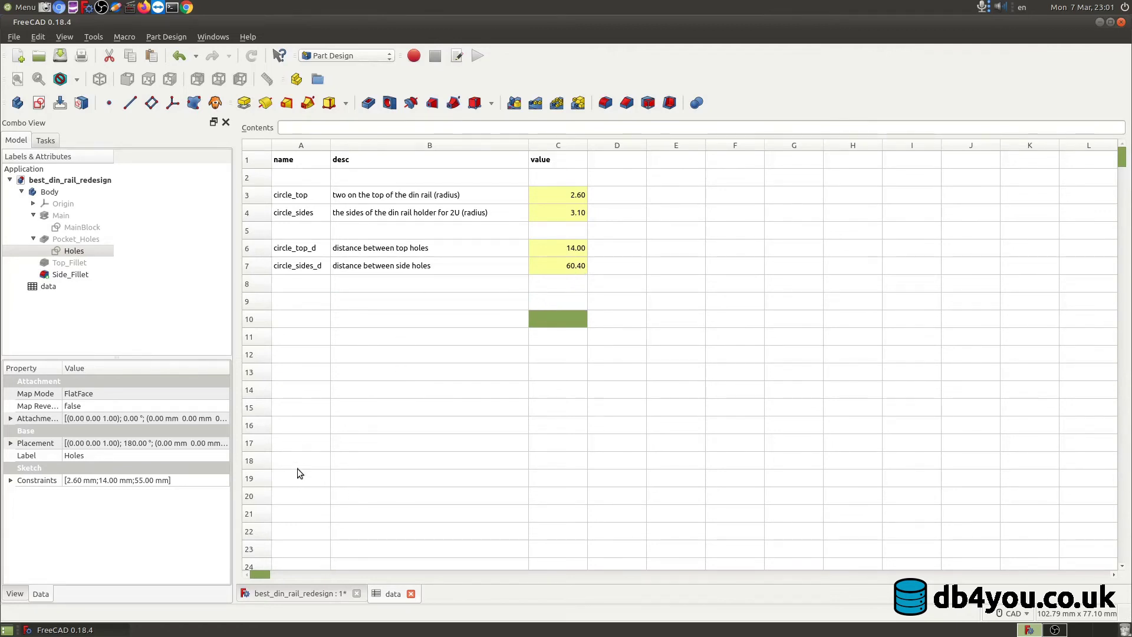
key(ctrl+s)
- Drive the Holes sketch's 55 mm side-hole spacing with data.circle_sides_d, making it 60.4 mm
click(301, 592)
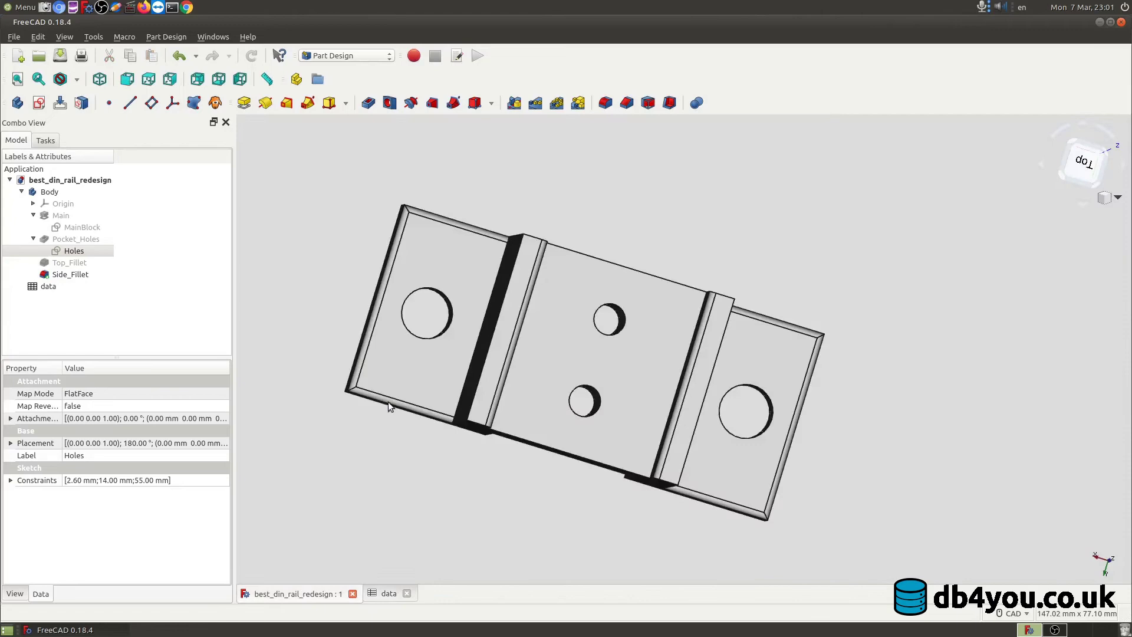
double_click(74, 251)
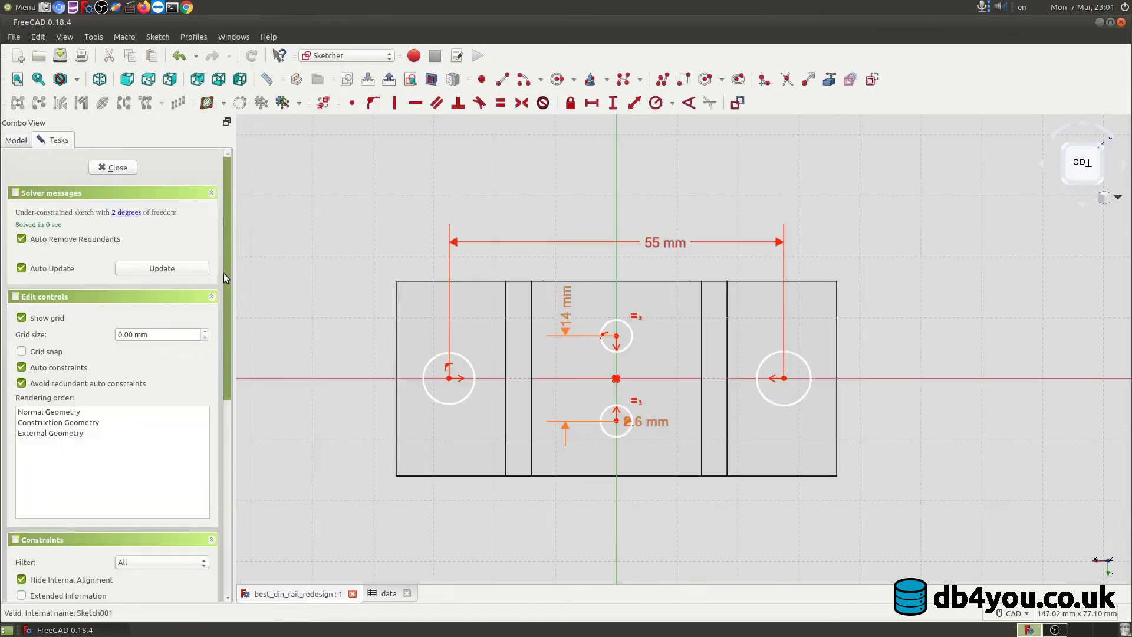
double_click(660, 242)
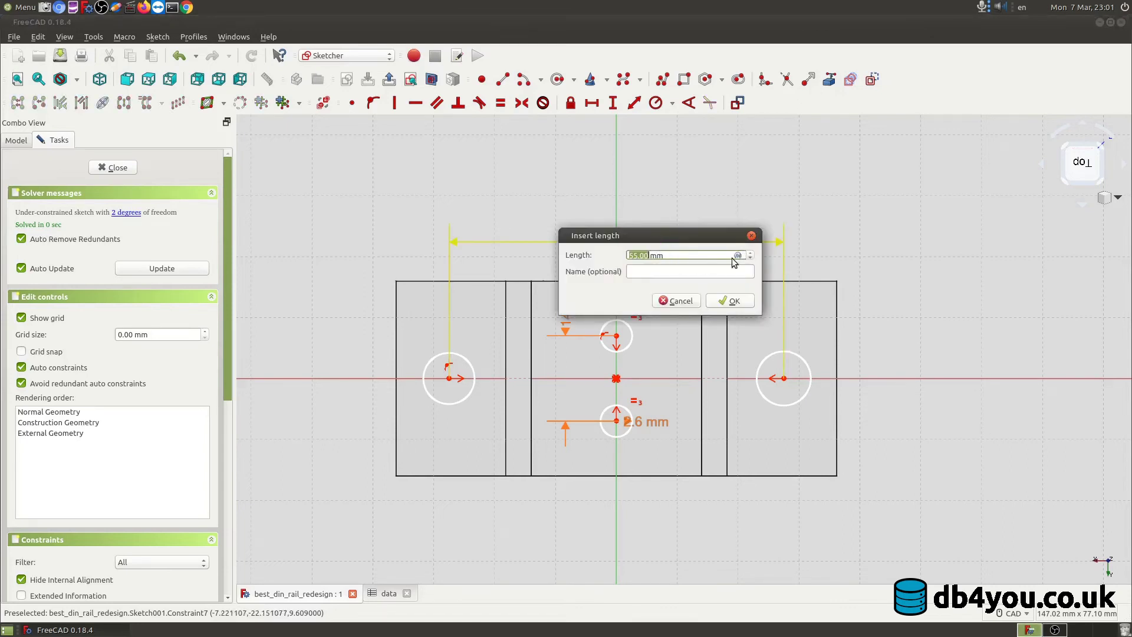
click(738, 255)
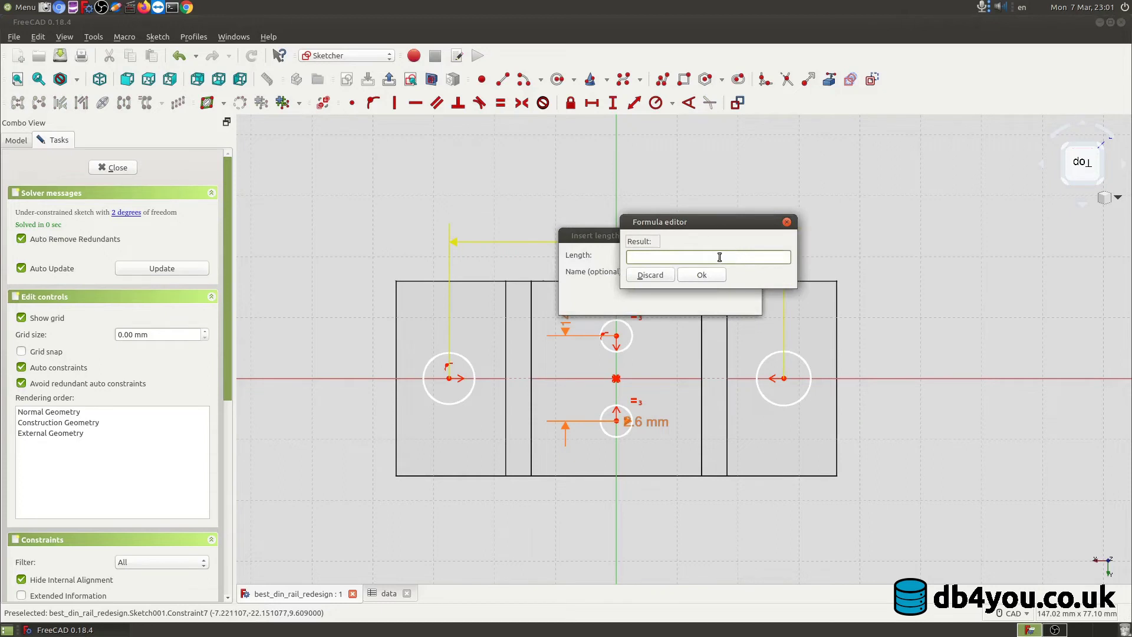
text(data)
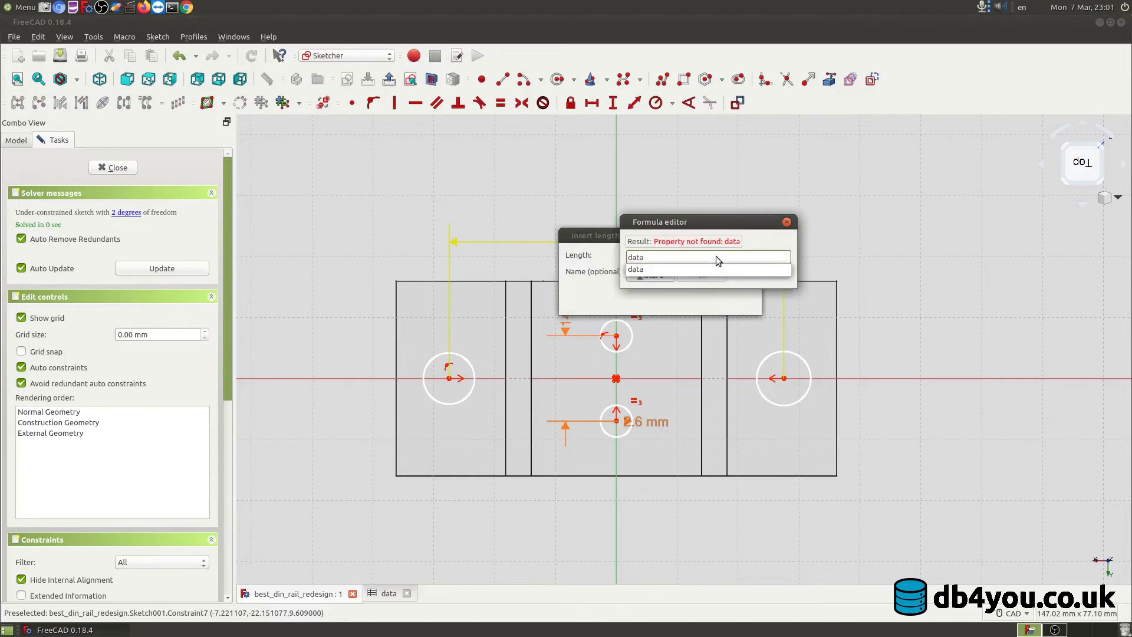
text(.ci)
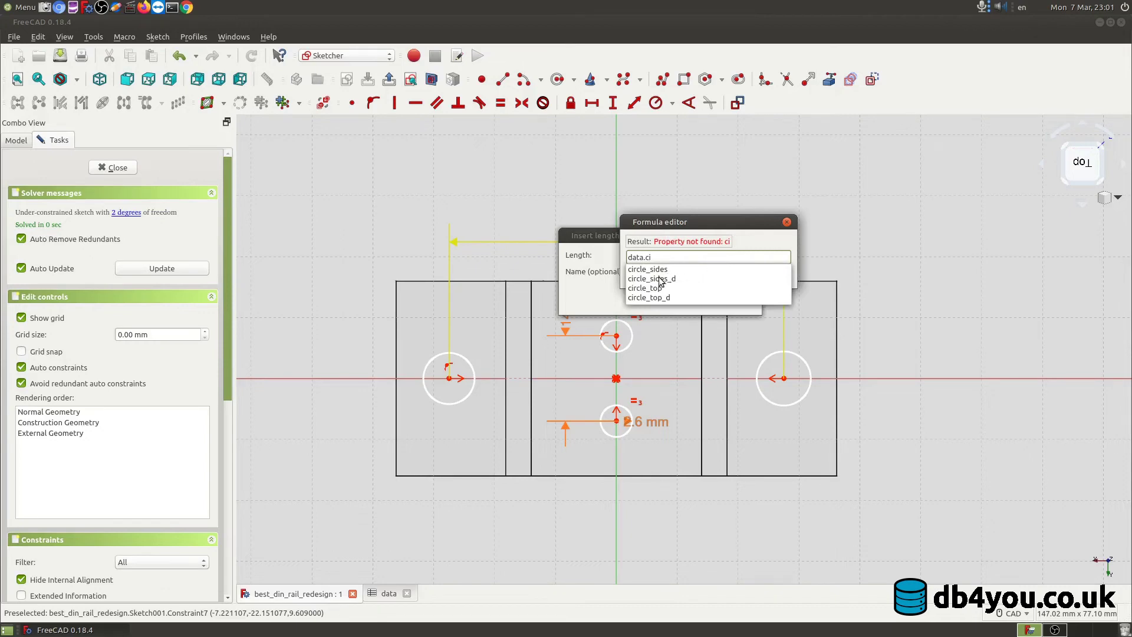
click(663, 279)
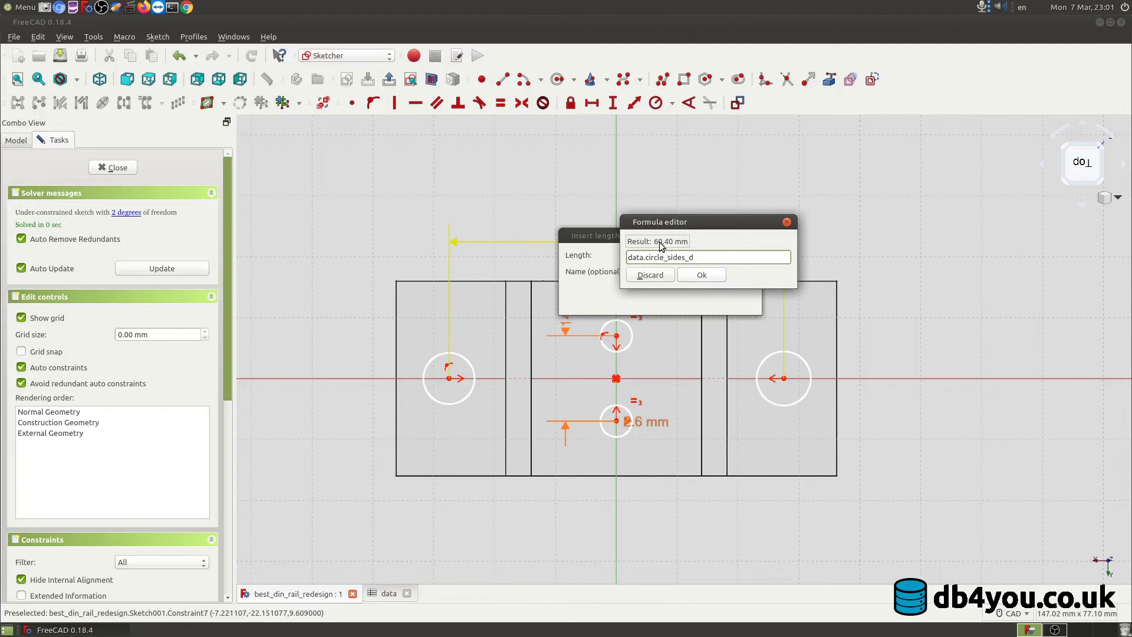
click(706, 277)
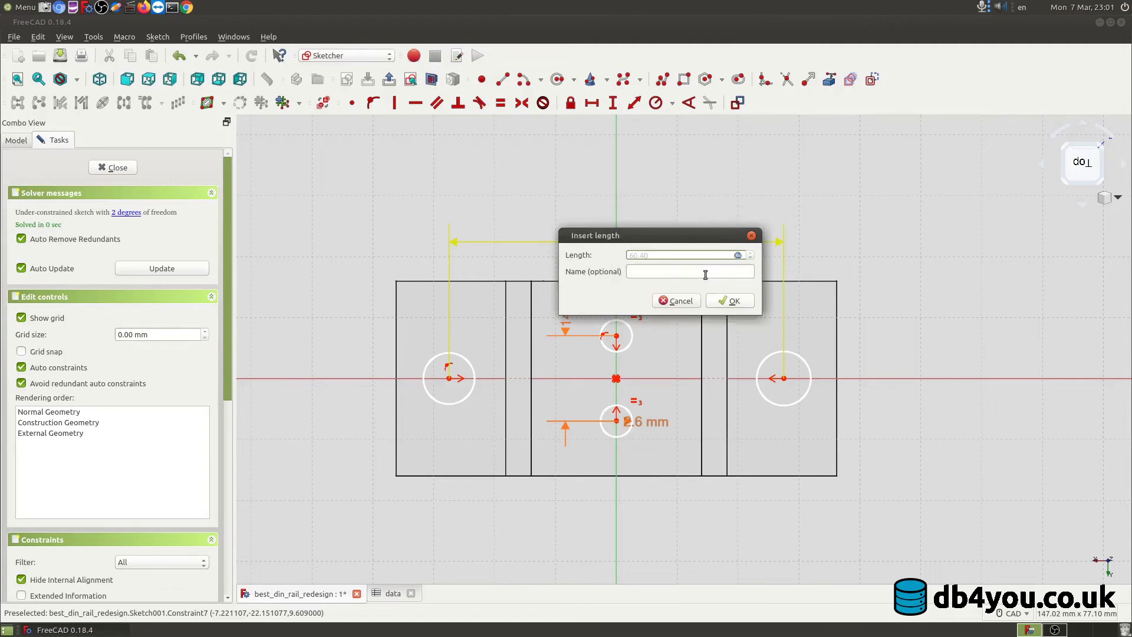
click(737, 301)
drag(665, 242, 346, 241)
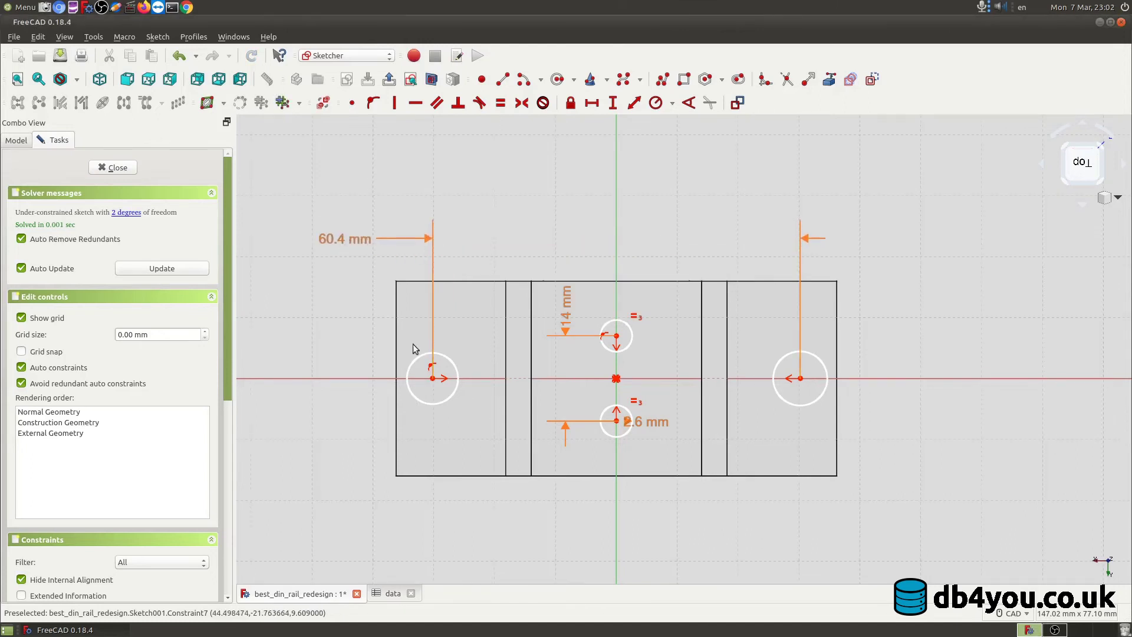
- Close the Holes sketch and orbit the part to inspect its side walls
click(118, 168)
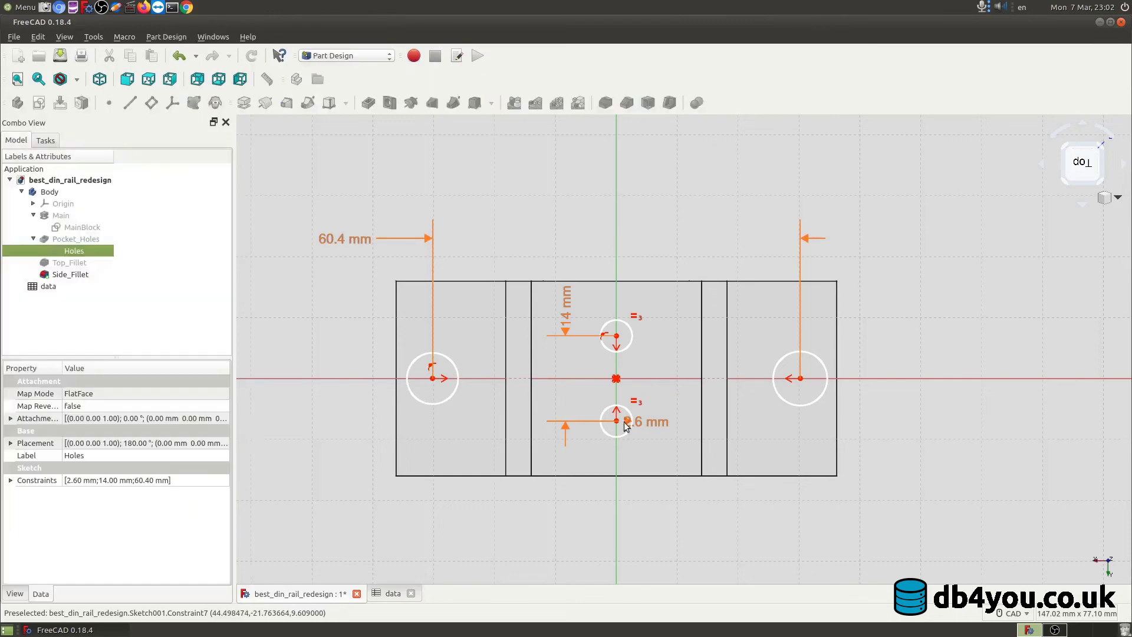
mouse_move(508, 465)
middle_down()
mouse_move(584, 404)
mouse_move(551, 399)
mouse_move(505, 457)
mouse_move(499, 470)
mouse_move(533, 493)
mouse_move(504, 473)
middle_up()
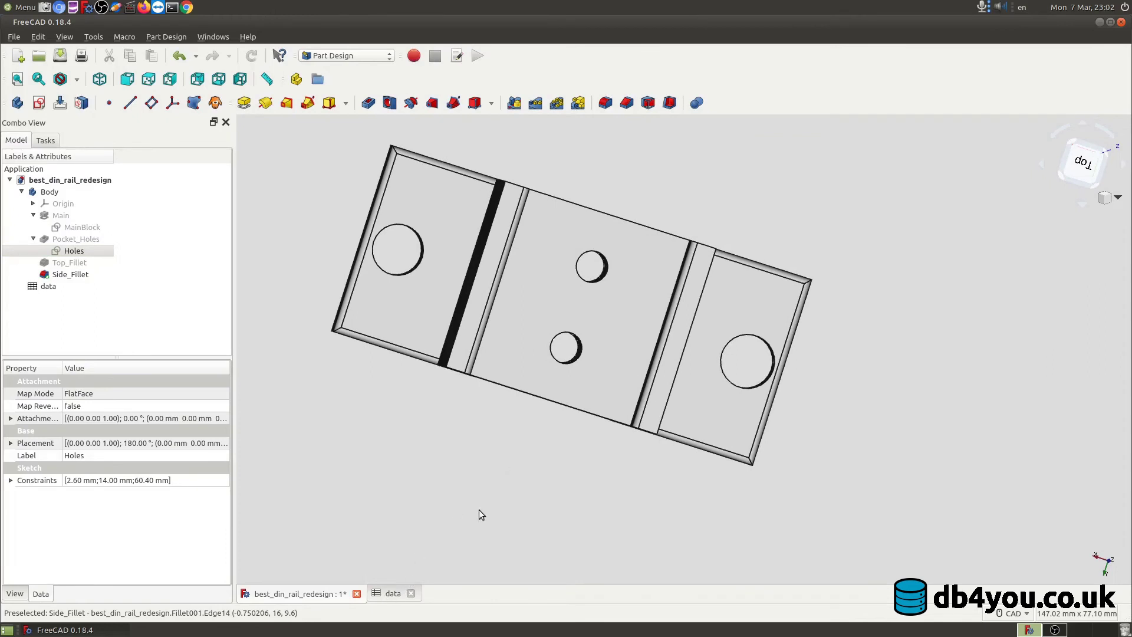
middle_drag(479, 511, 589, 448)
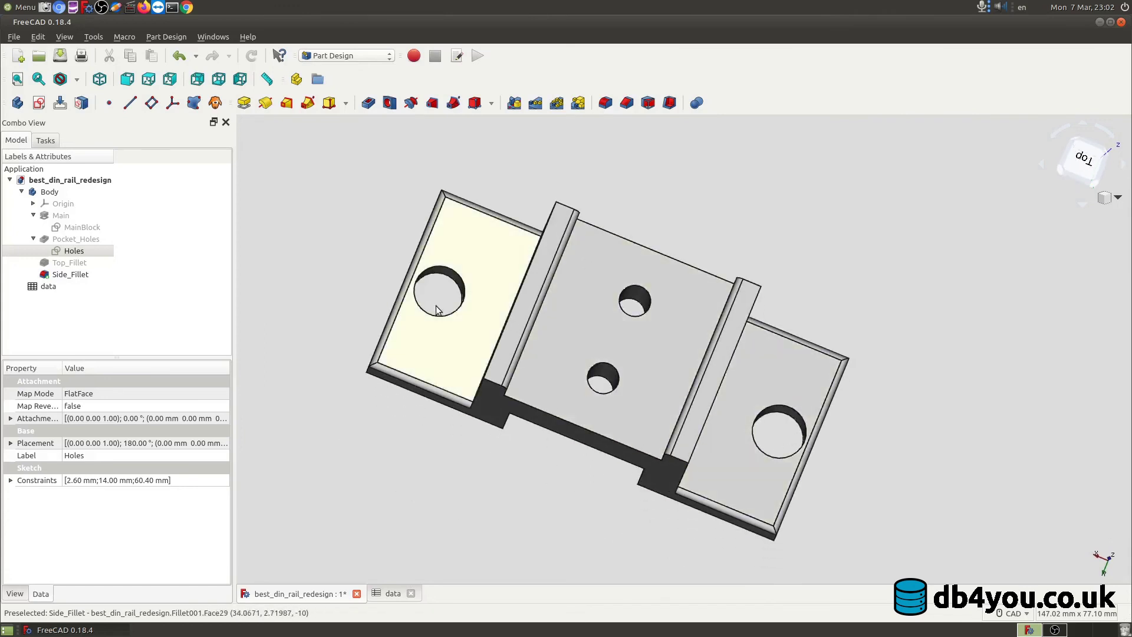
- In the data sheet, set C7 (circle_sides_d) to 54 and C6 (circle_top_d) to 17
click(384, 596)
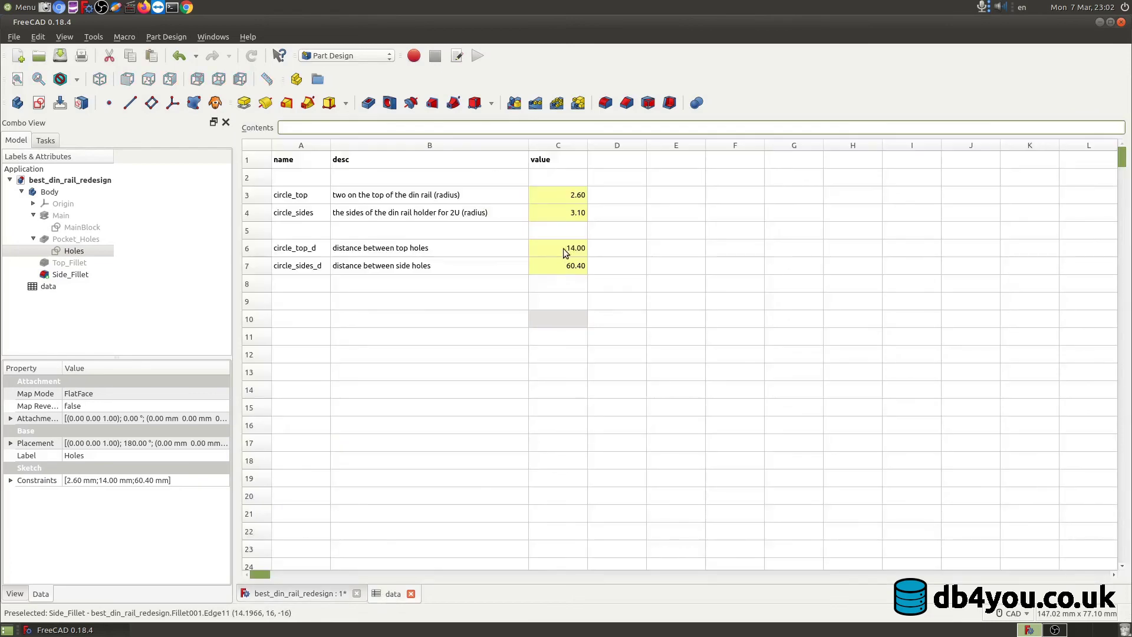
double_click(558, 265)
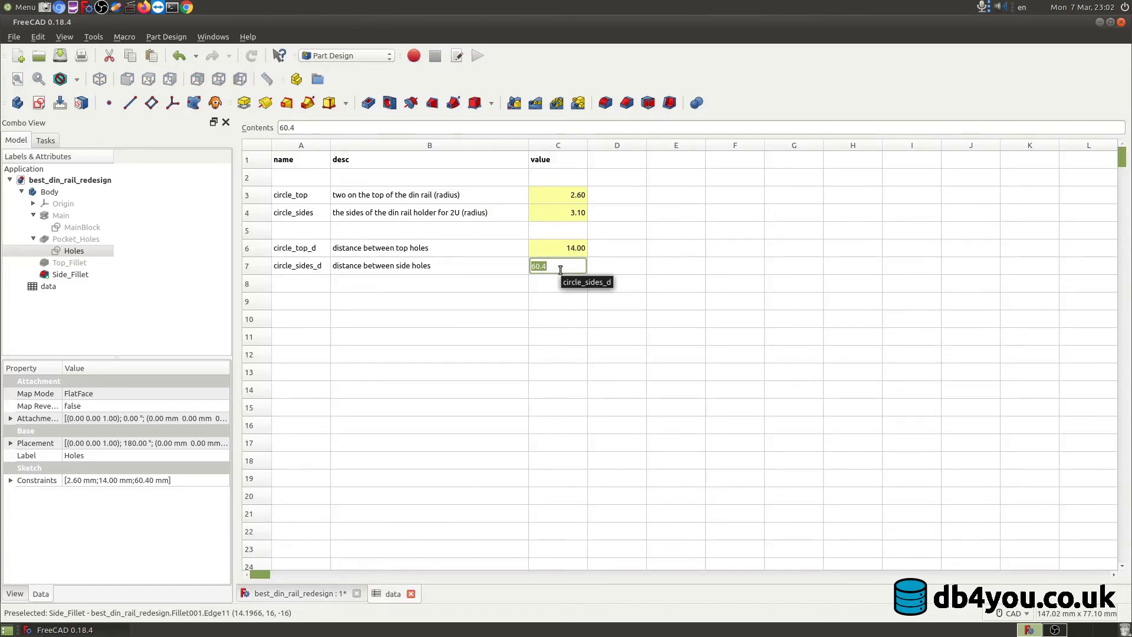
text(54)
key(Return)
click(563, 253)
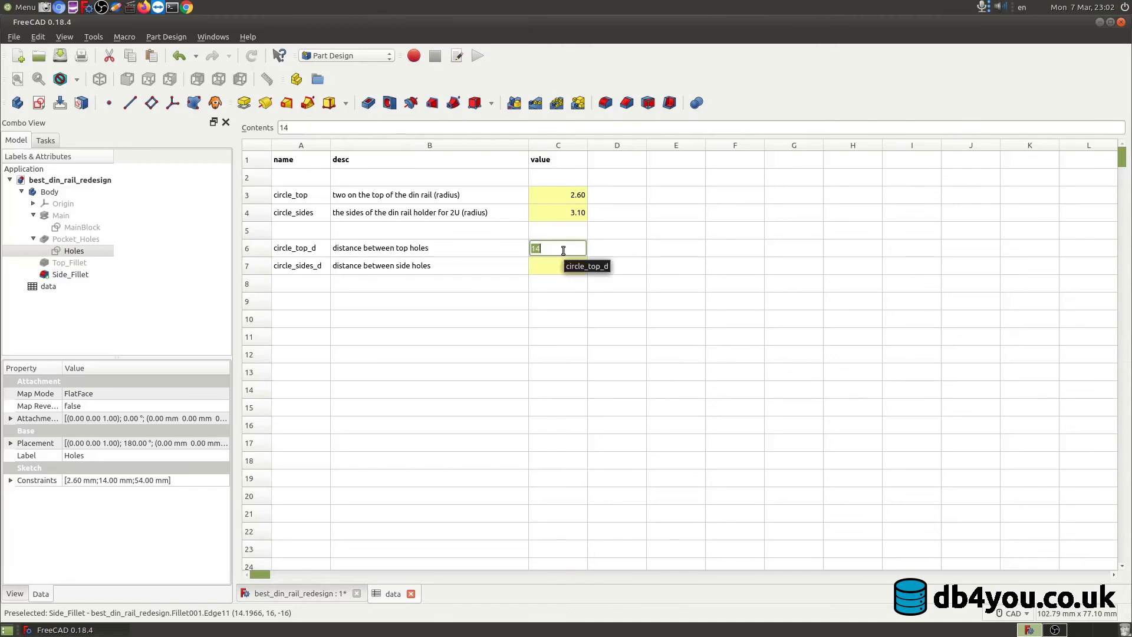
text(17)
key(Return)
- Orbit the 3D holder to an oblique view to inspect the re-spaced holes
click(314, 594)
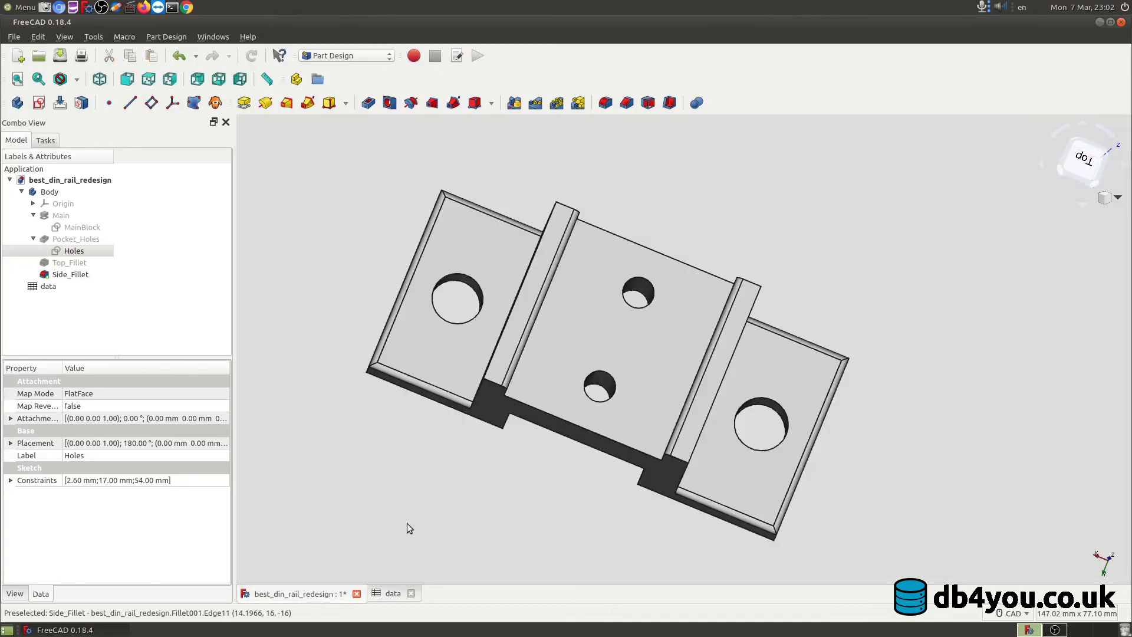
middle_drag(533, 487, 533, 514)
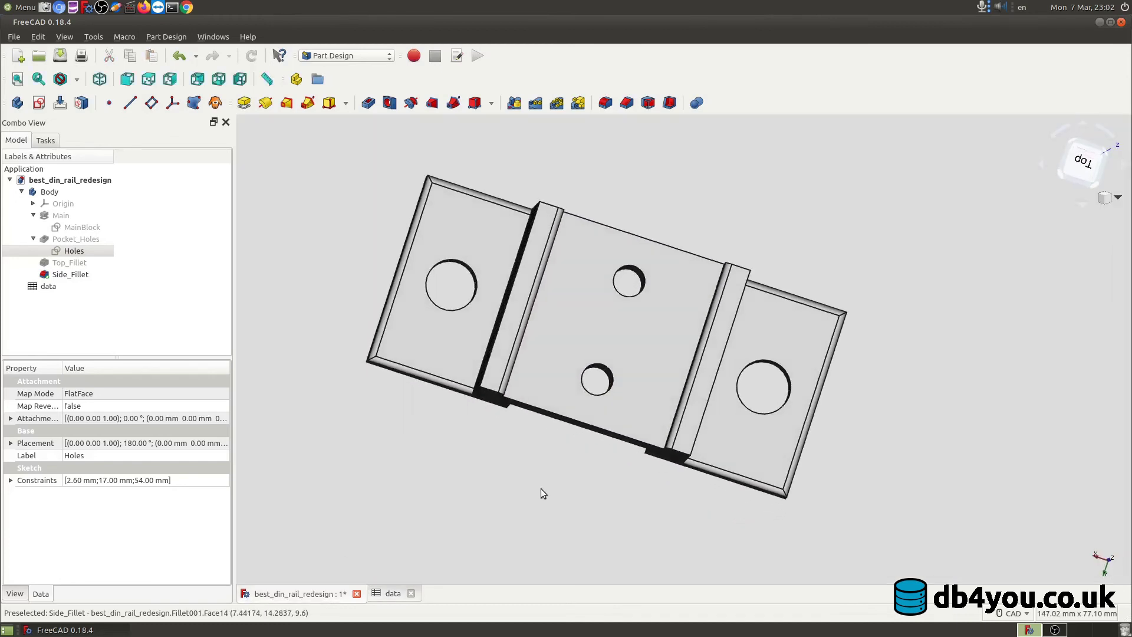
middle_drag(540, 486, 522, 448)
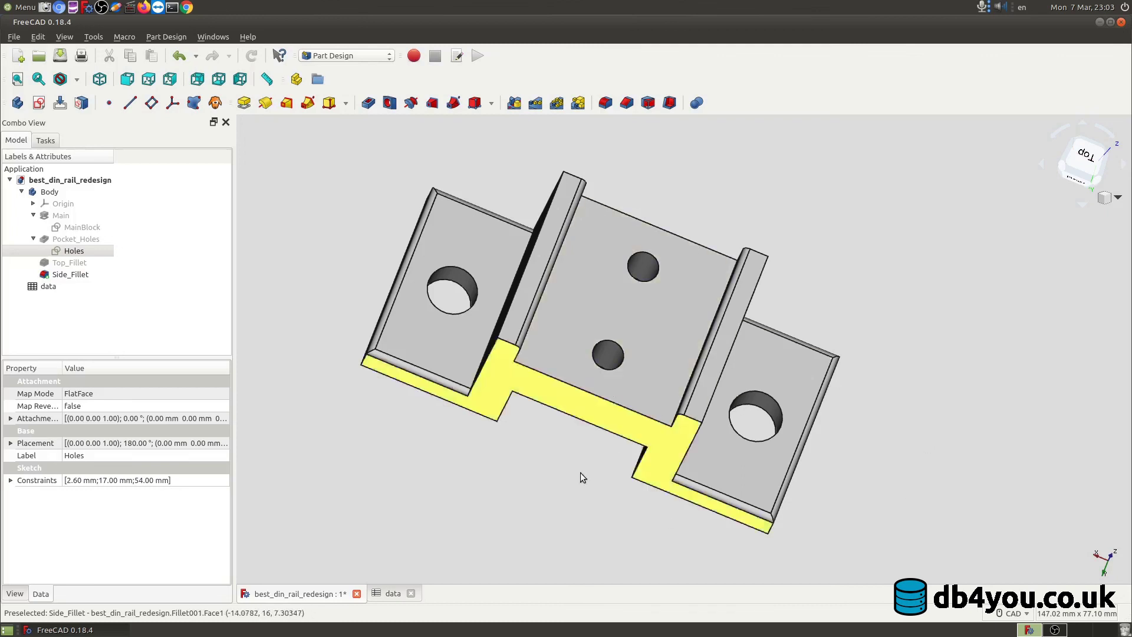
- Review the B7 and B4 descriptions in the data sheet, then orbit the holder to a steeper view
click(391, 594)
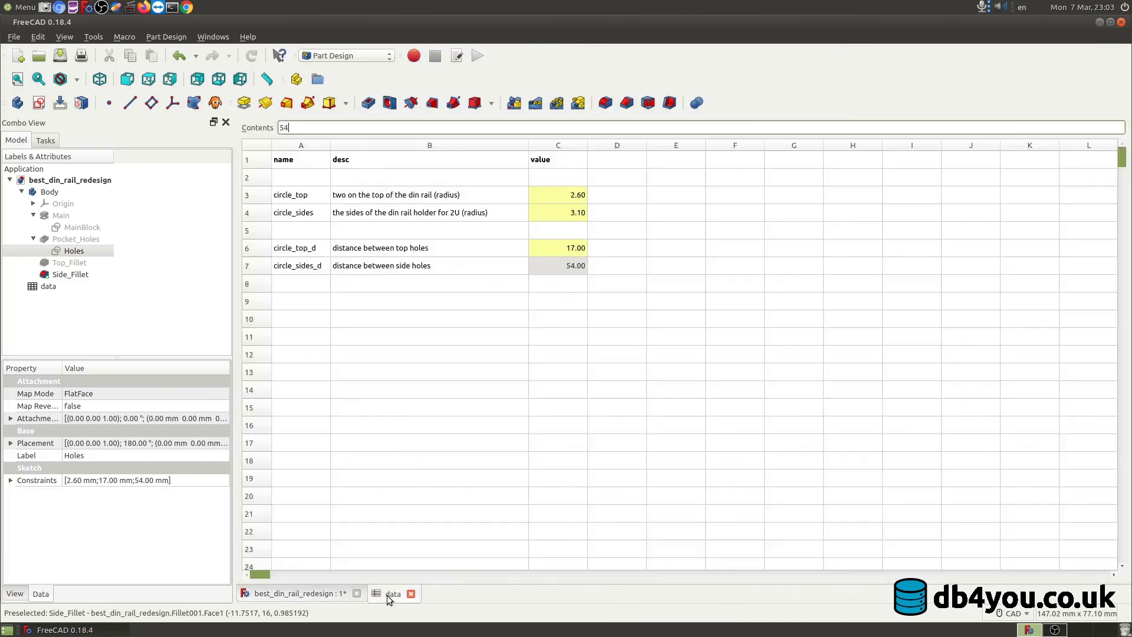
click(460, 264)
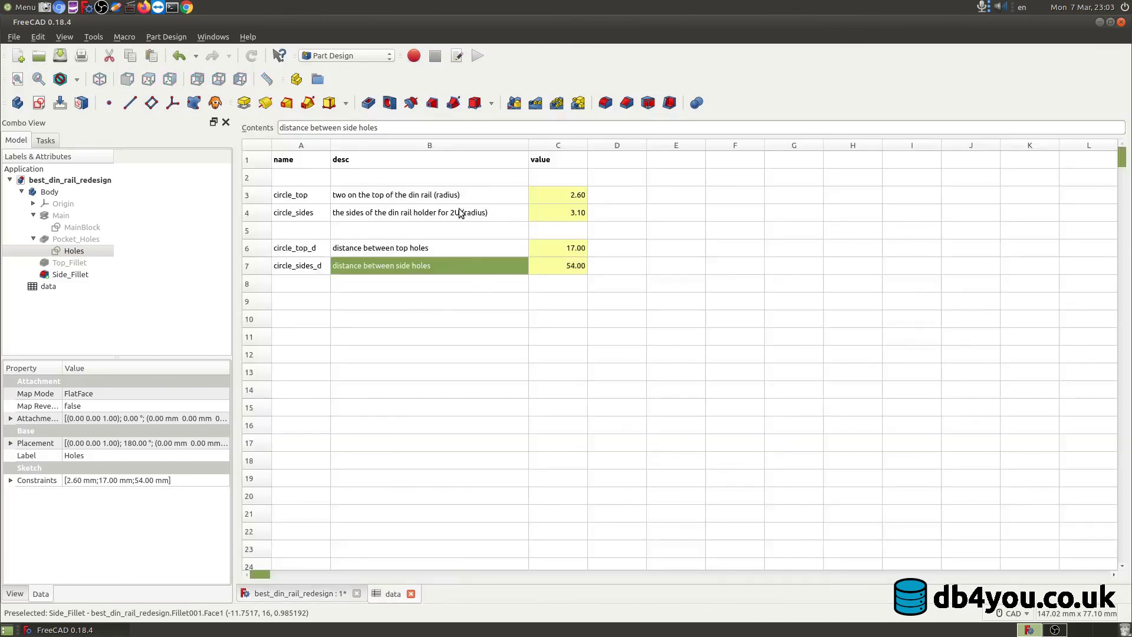
click(458, 214)
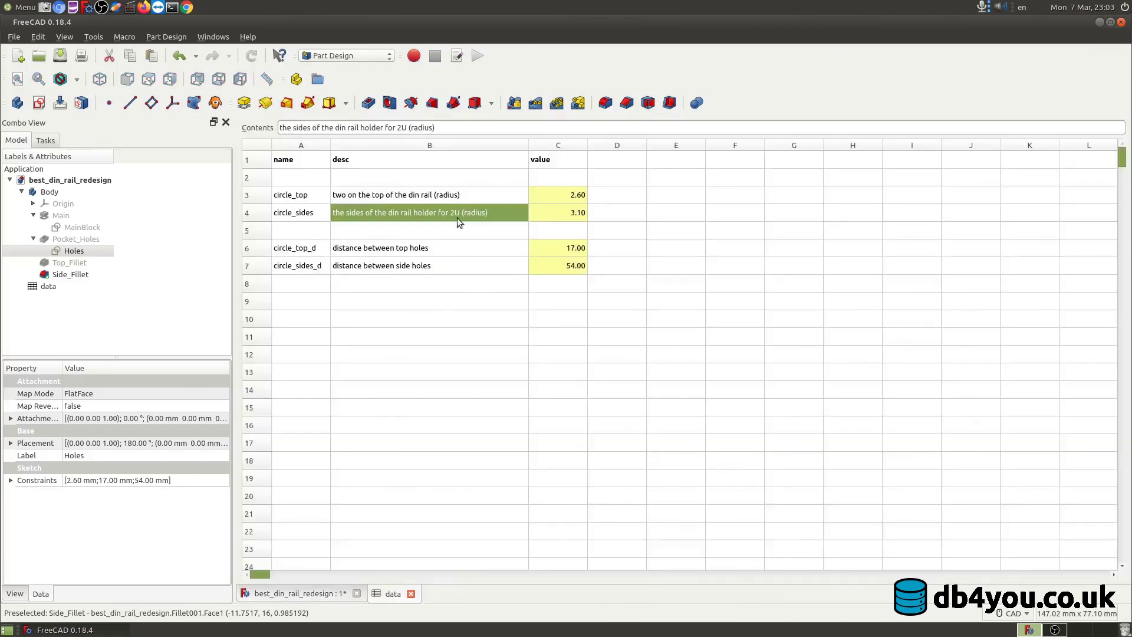
click(318, 594)
middle_drag(582, 457, 554, 415)
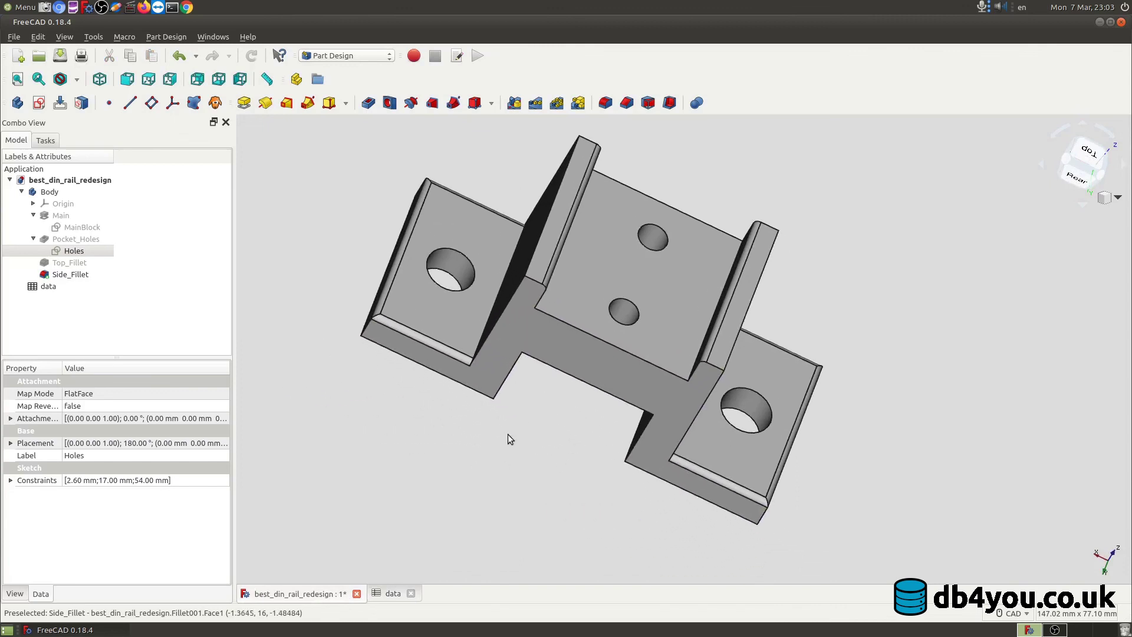